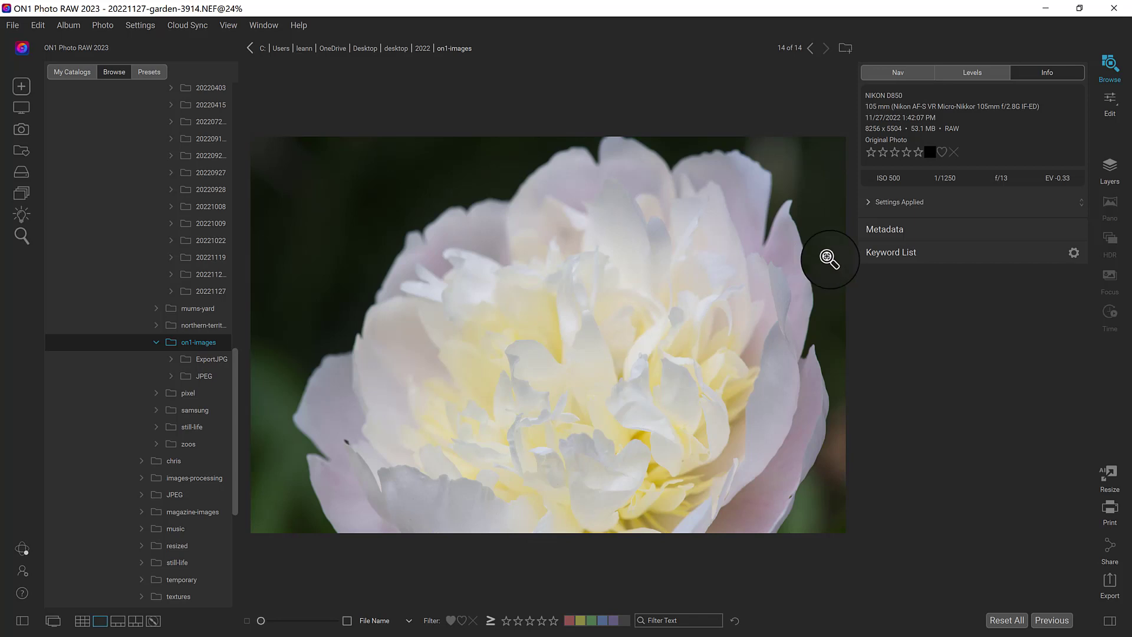
- Open the peony photo for editing, slightly raise Whites, and set Exposure to -0.7, Highlights to -78, Midtones to -46, Shadows to -11 and Blacks to -41
left_click(1110, 99)
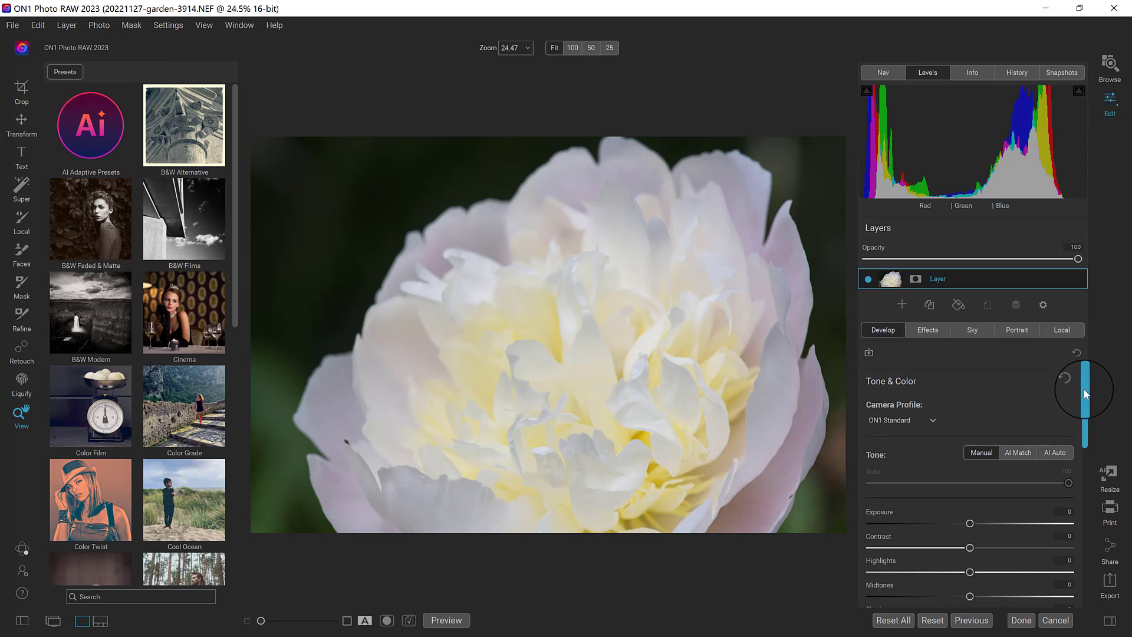
left_click_drag(1084, 389, 1089, 431)
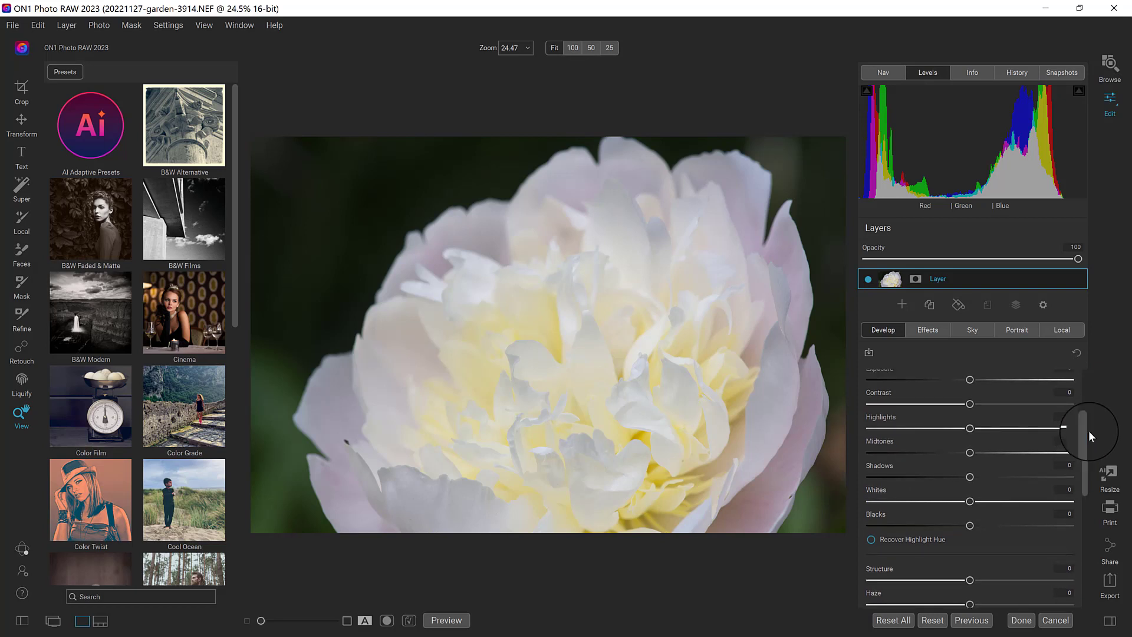
left_click_drag(969, 428, 892, 433)
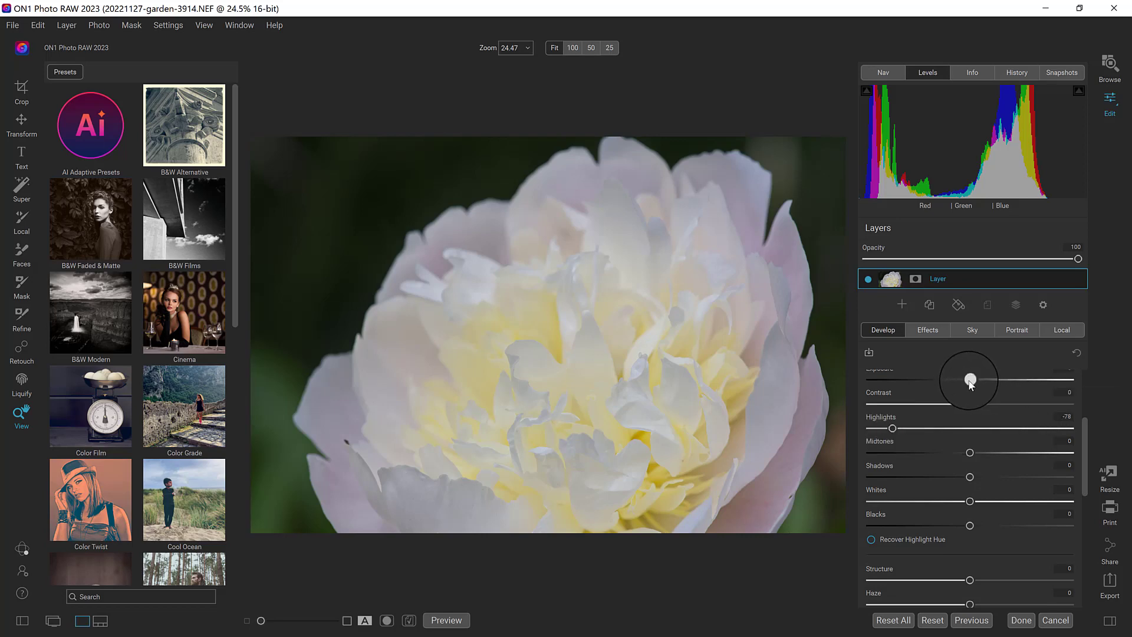
left_click_drag(968, 379, 954, 383)
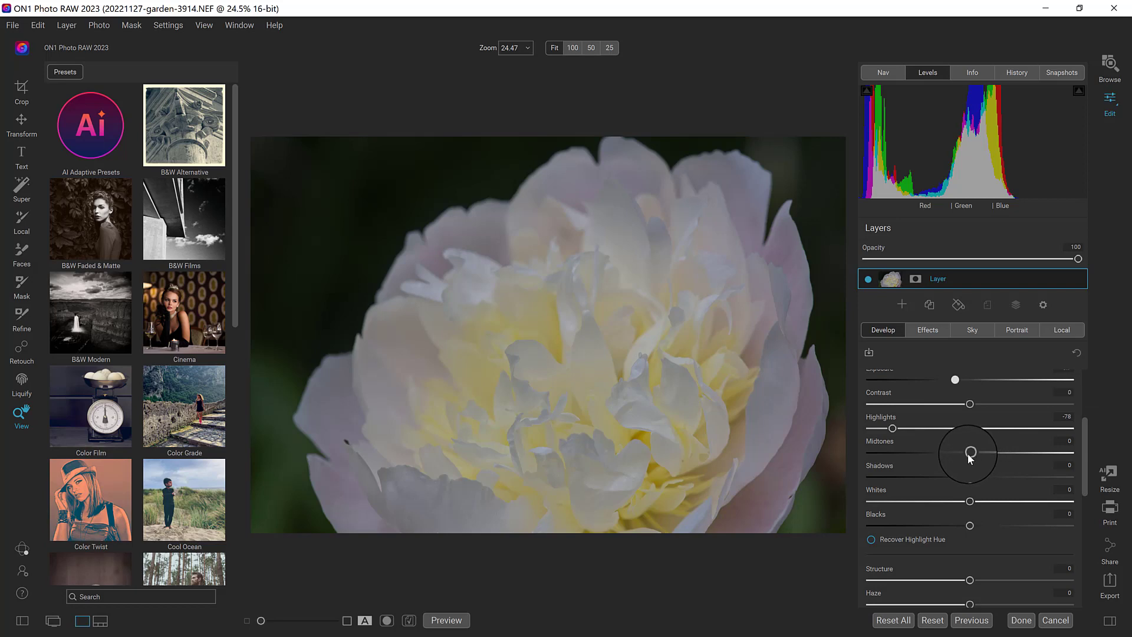
left_click_drag(970, 452, 930, 526)
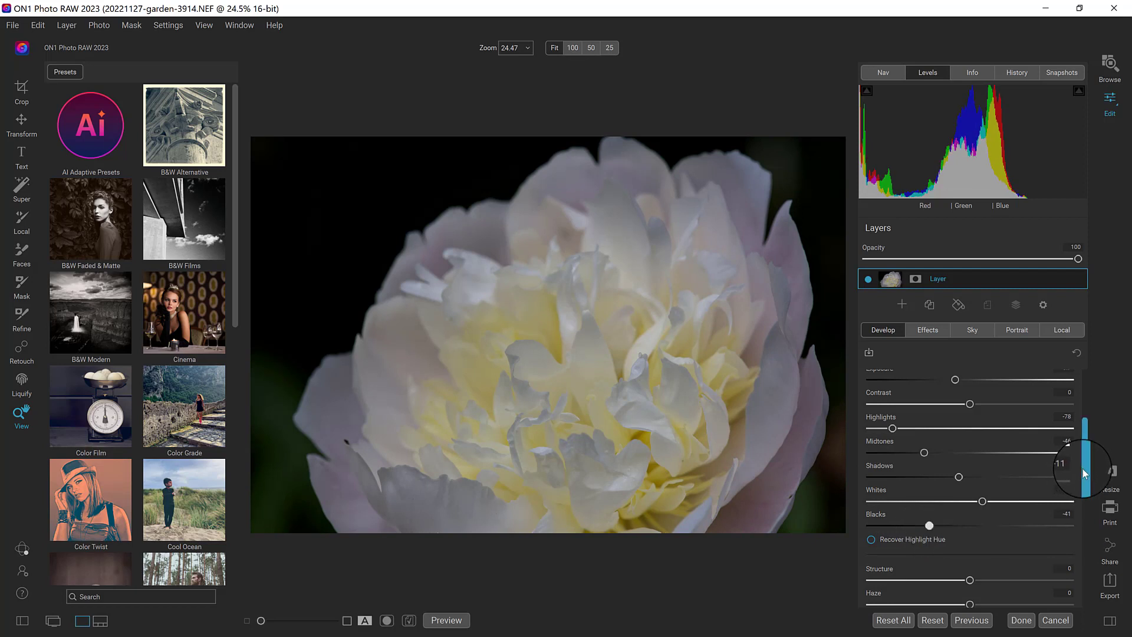
- Try a strong Structure setting of 71 on the peony photo and settle on 5
left_click_drag(1085, 465, 1075, 505)
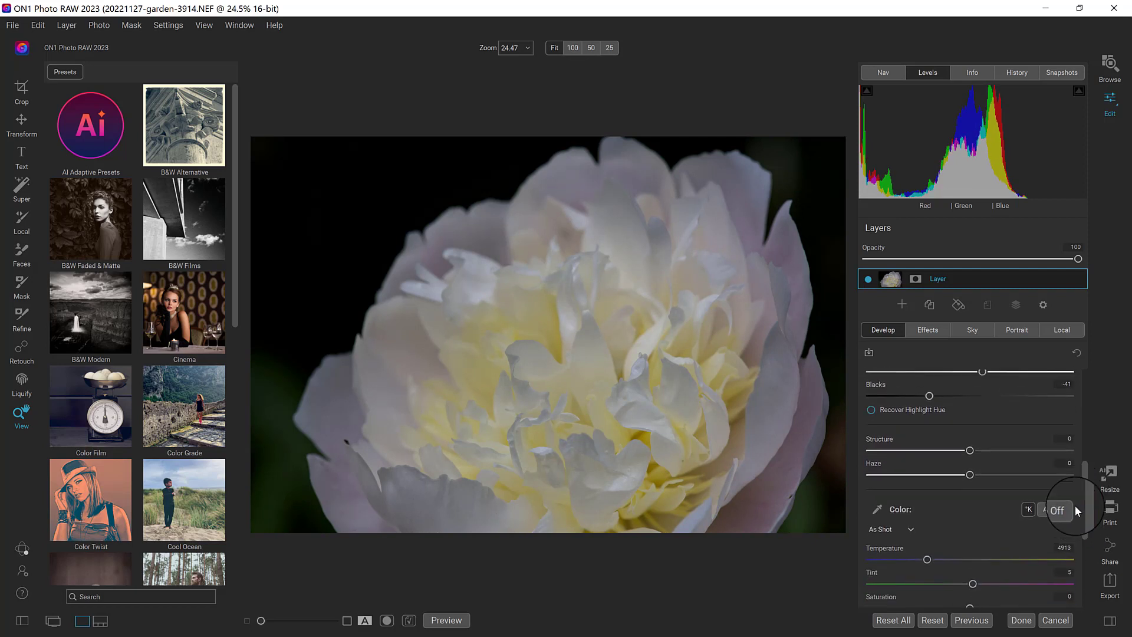
left_click_drag(969, 455, 1025, 439)
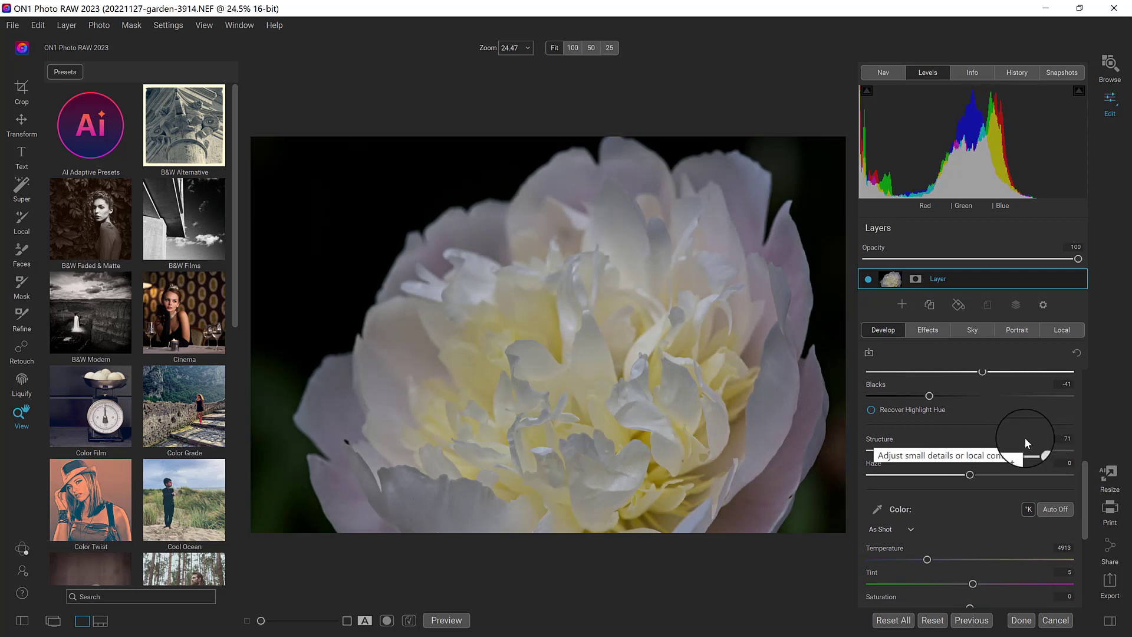
left_click_drag(1028, 457, 975, 454)
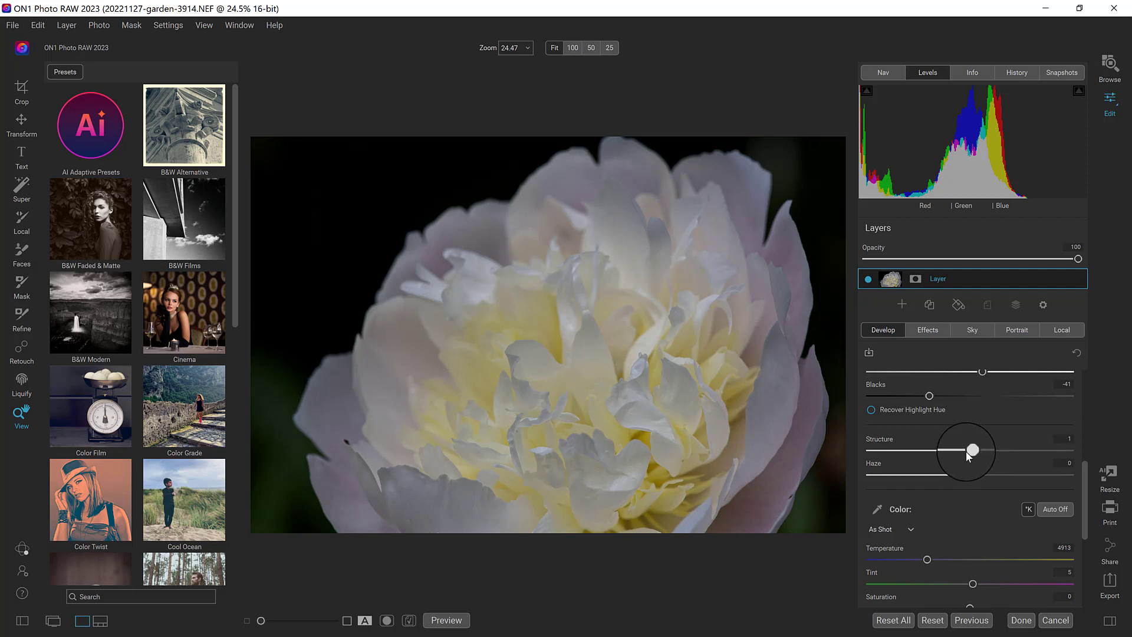
mouse_move(966, 451)
left_mouse_down()
mouse_move(978, 453)
mouse_move(967, 456)
left_mouse_up()
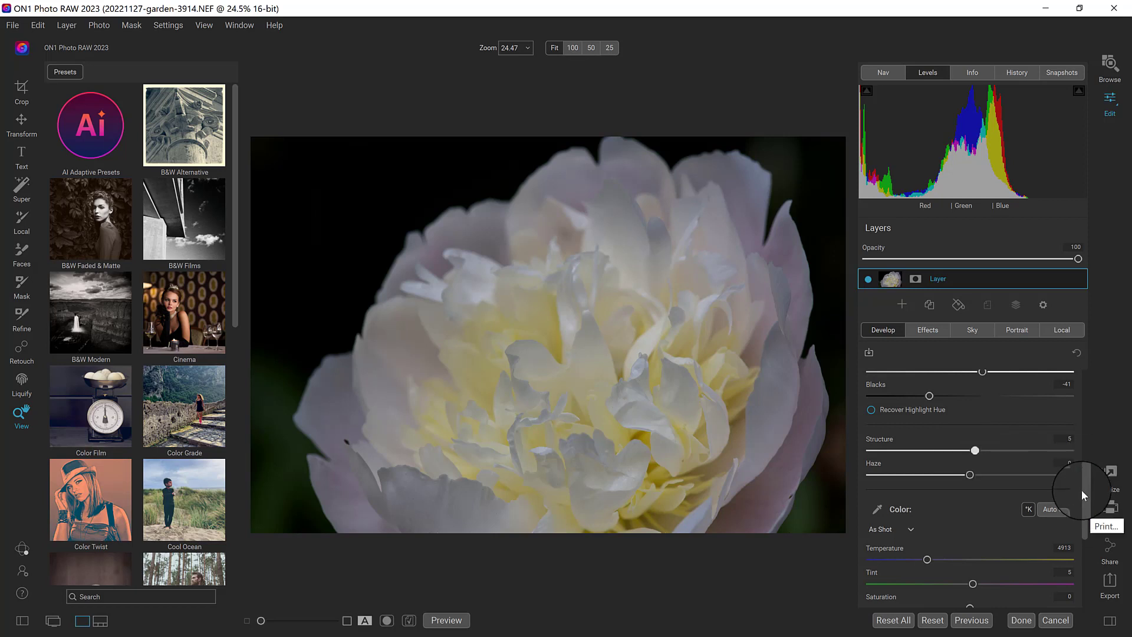
- Warm the photo's white balance by setting the colour Temperature to 5250
scroll(1083, 519, "down", 3)
left_click_drag(1084, 520, 1084, 526)
mouse_move(928, 470)
left_mouse_down()
mouse_move(943, 471)
mouse_move(927, 472)
left_mouse_up()
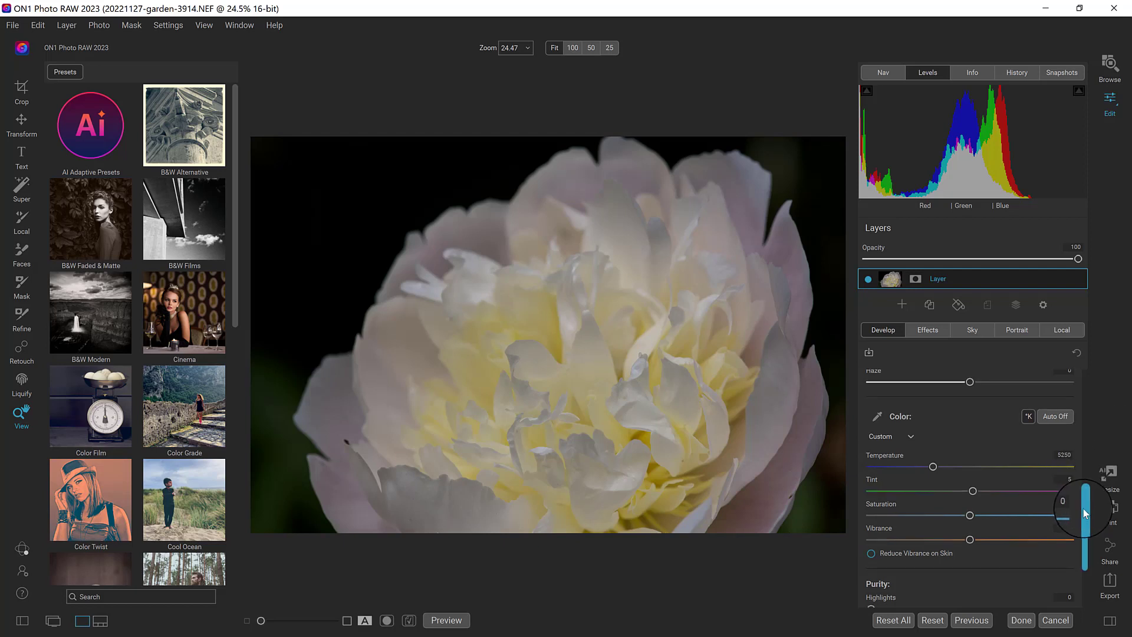
- Inspect the petals at 100% and set the luminance noise reduction Detail to 13, finishing with the whole photo in view
left_click_drag(1084, 508, 1078, 543)
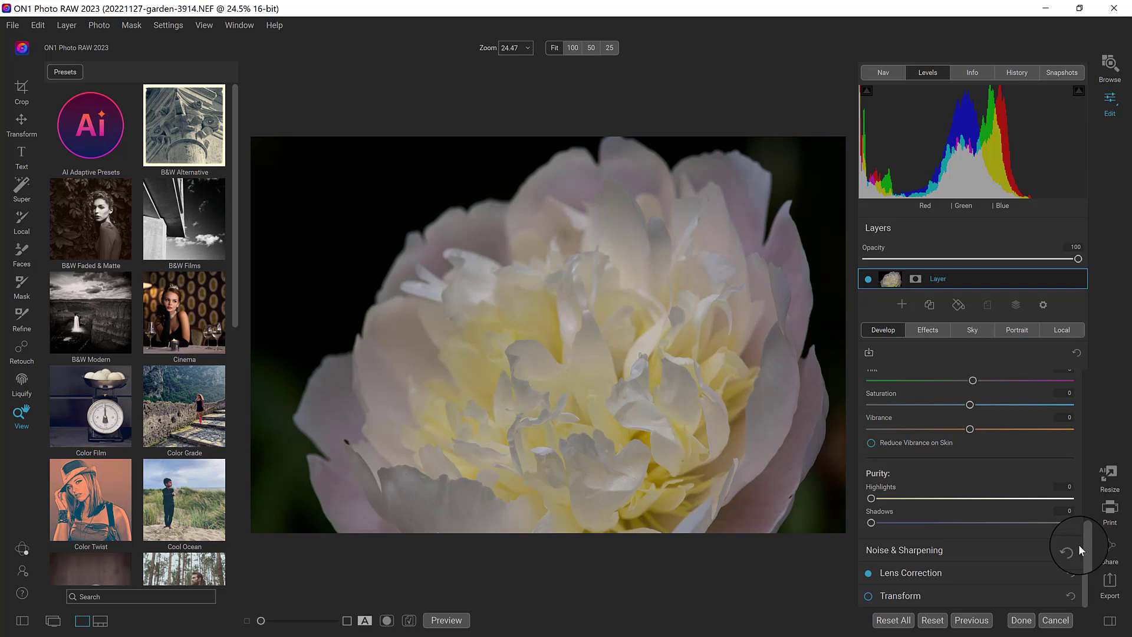
left_click(933, 559)
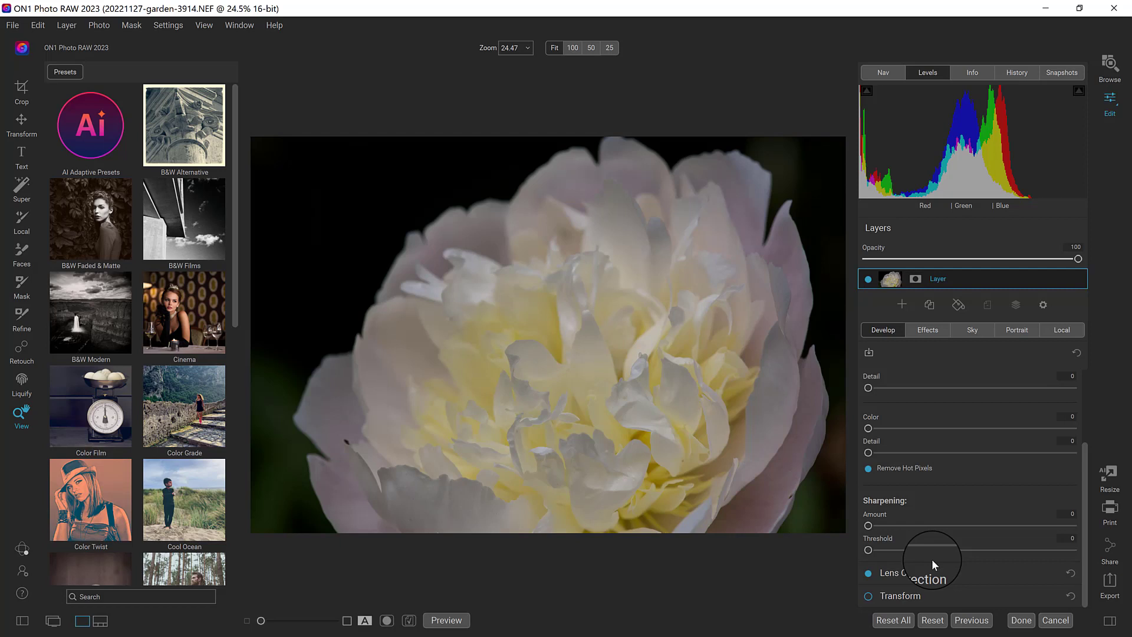
left_click(595, 374)
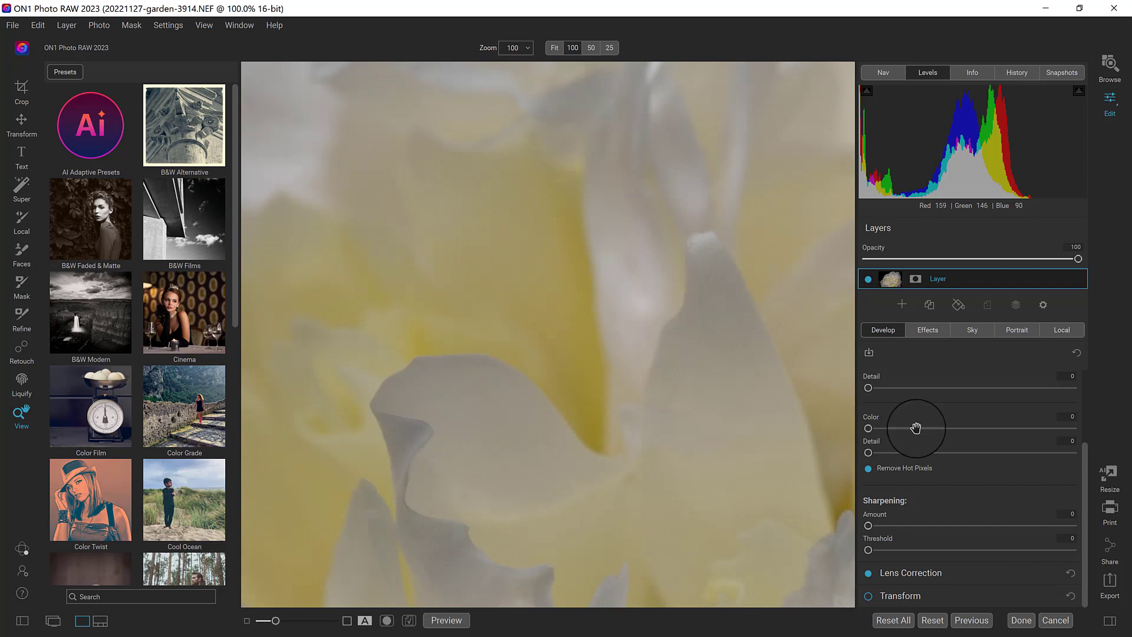
left_click_drag(868, 388, 888, 404)
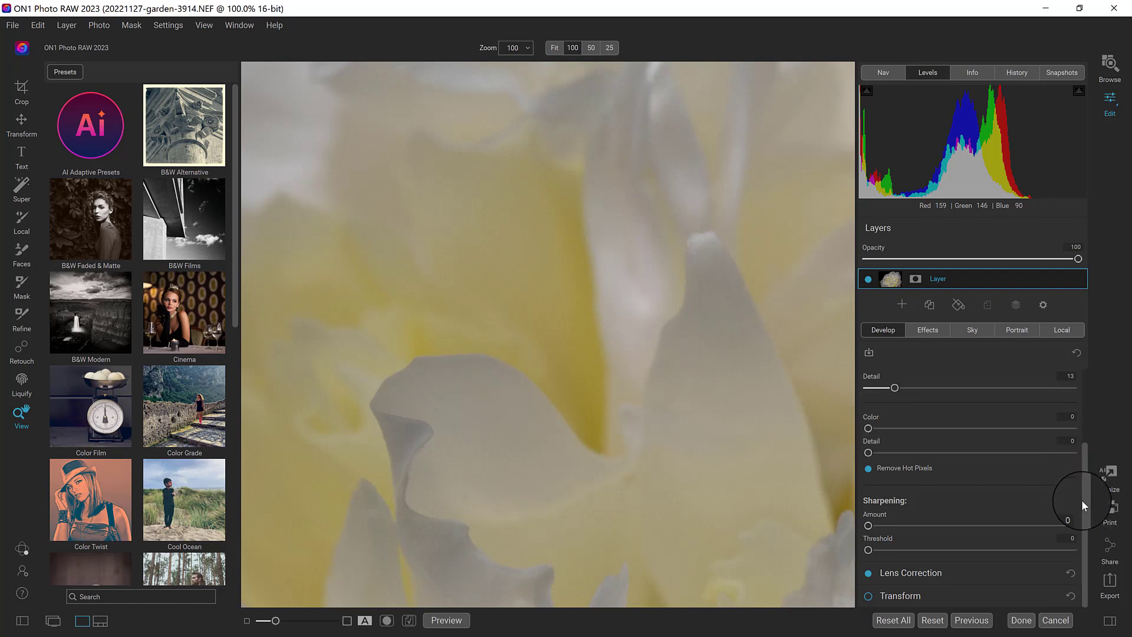
left_click_drag(1081, 501, 1076, 362)
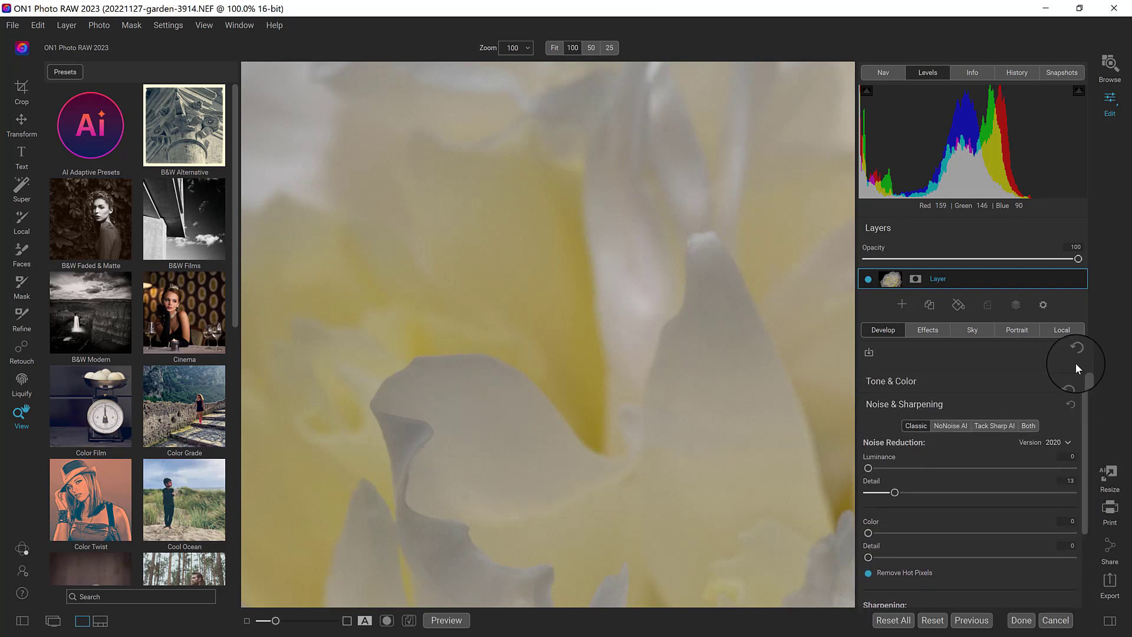
left_click(911, 387)
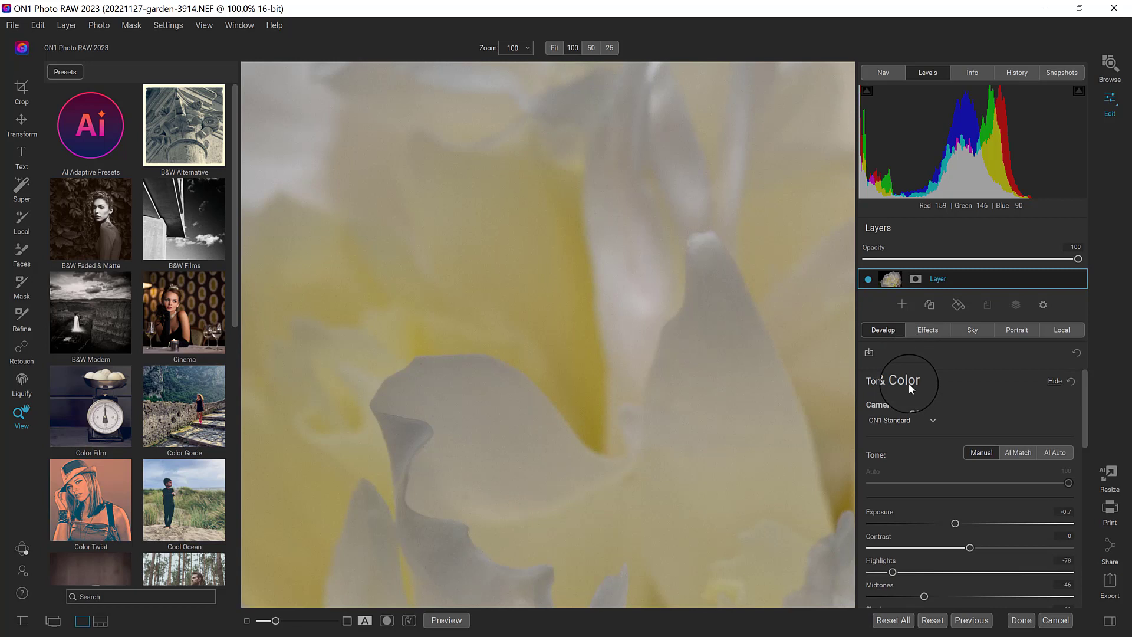
left_click(568, 404)
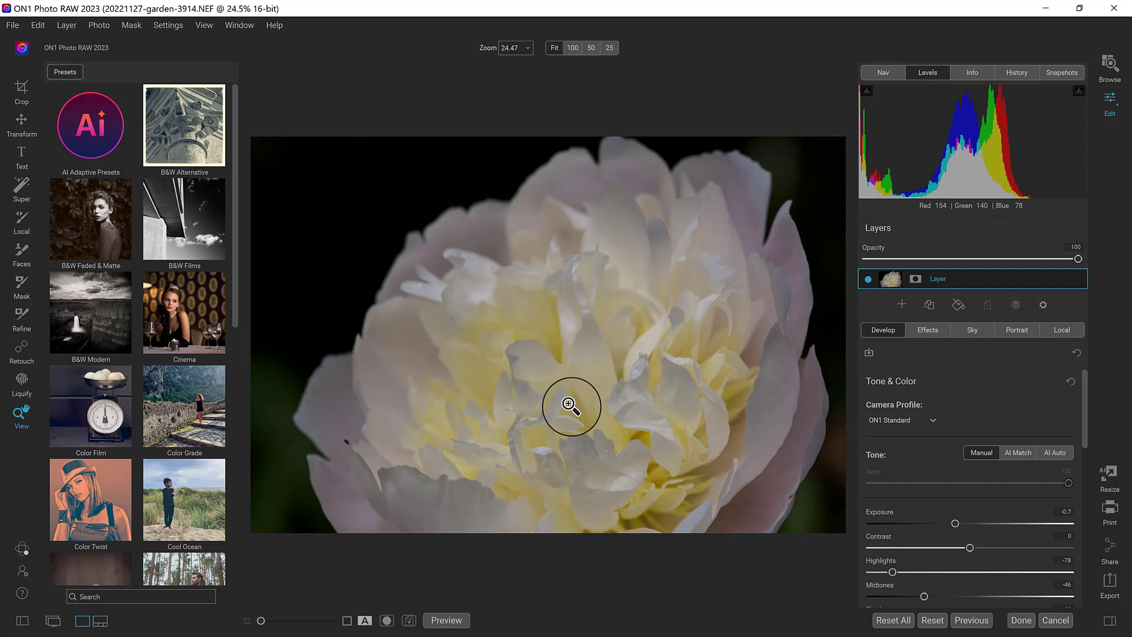
- Add a Glow filter, try Halo 23, Amount 56 and the Lighter style, and settle on the Darker style
left_click(928, 332)
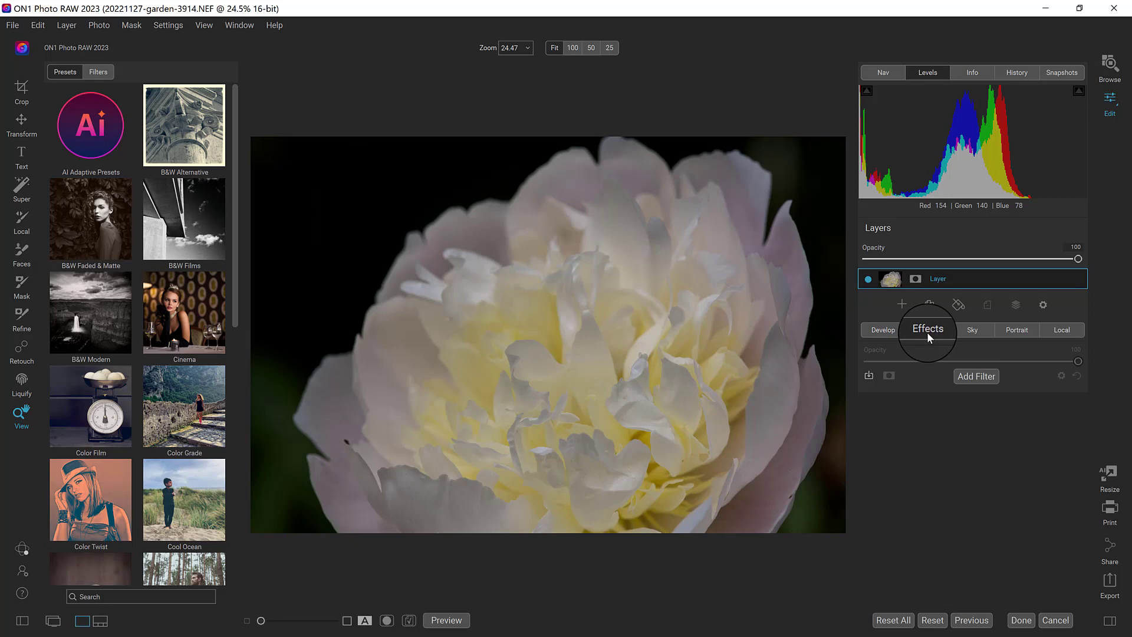
left_click(974, 377)
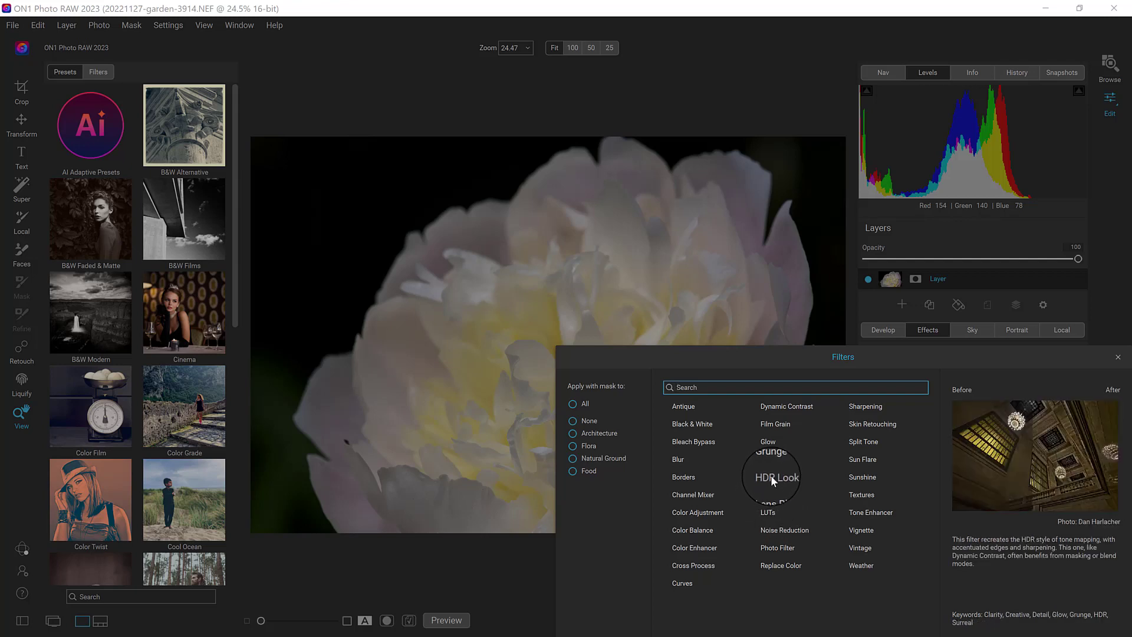
left_click(769, 441)
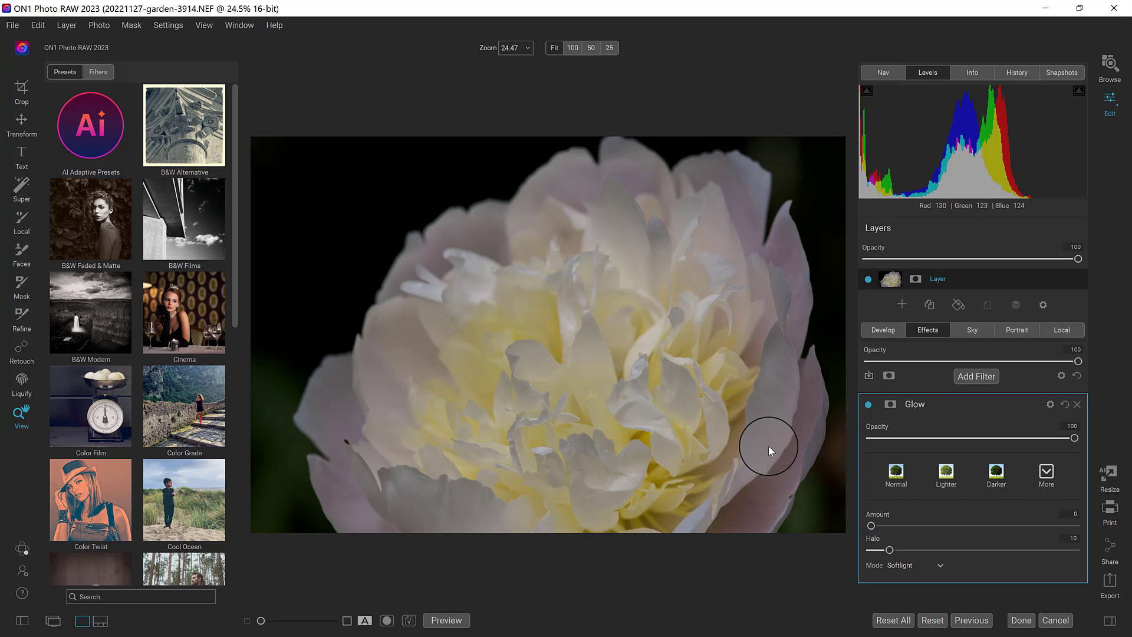
left_click_drag(889, 550, 1079, 525)
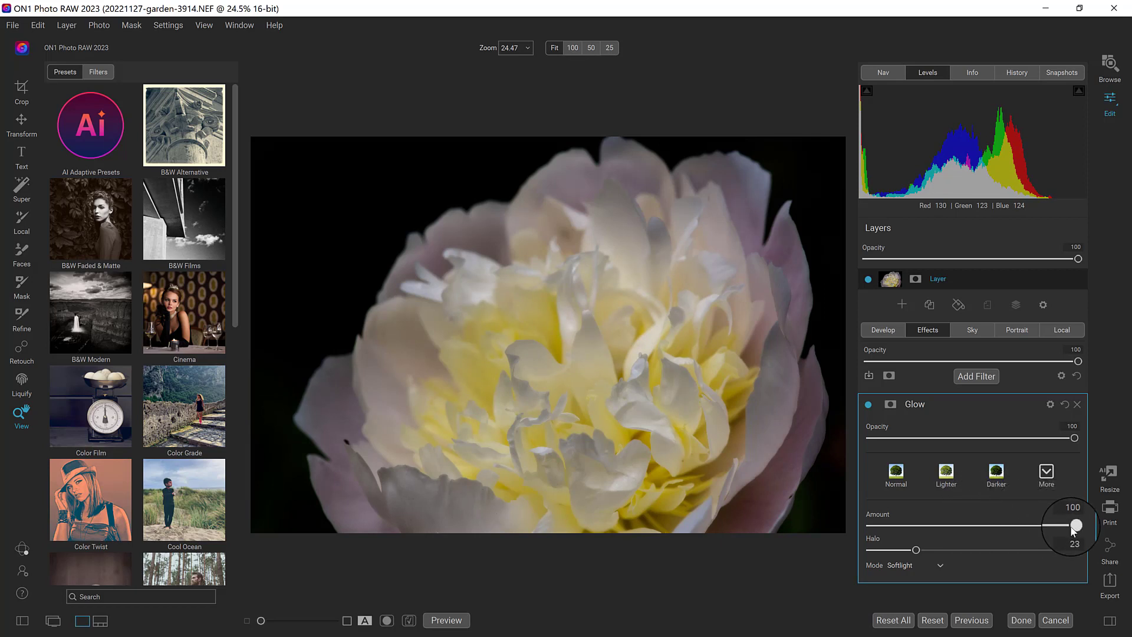
left_click_drag(1072, 527, 982, 529)
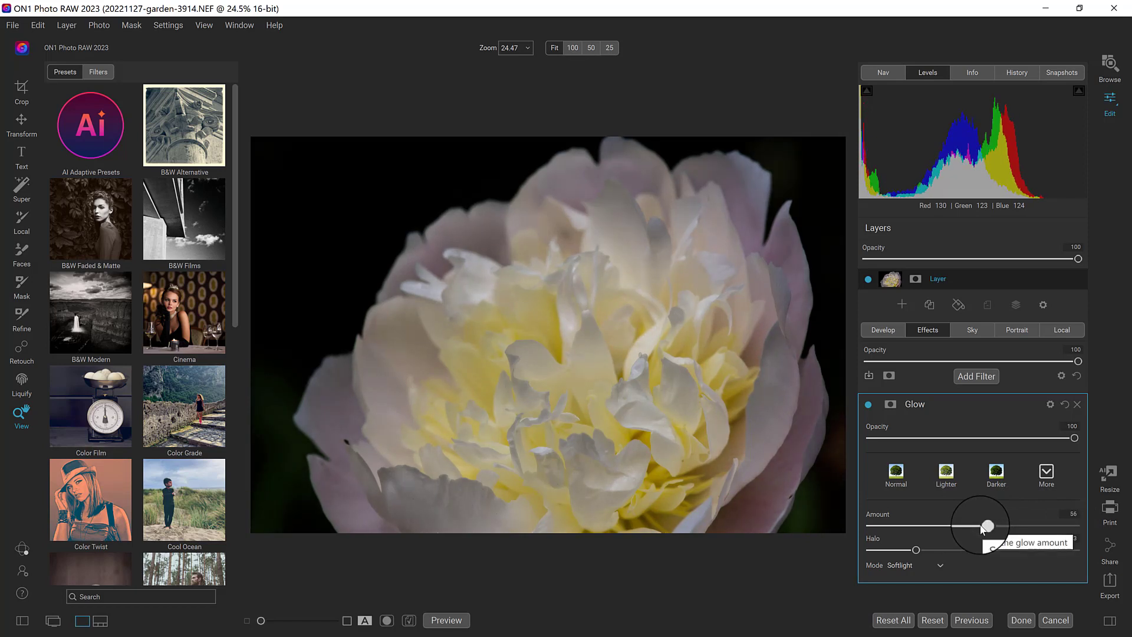
left_click(946, 472)
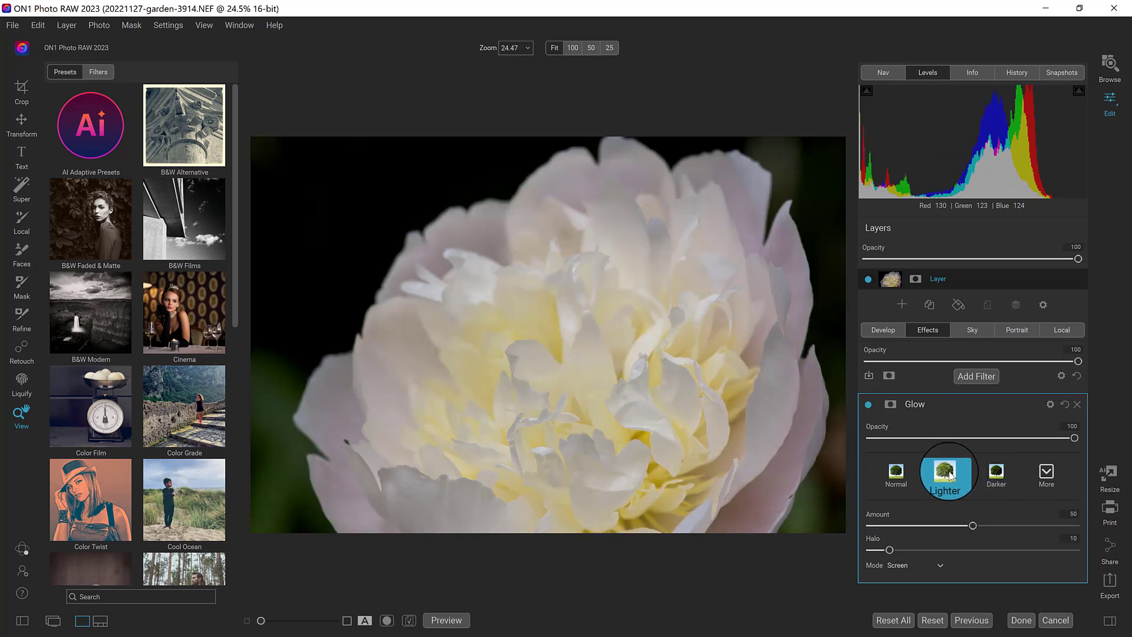
left_click(994, 477)
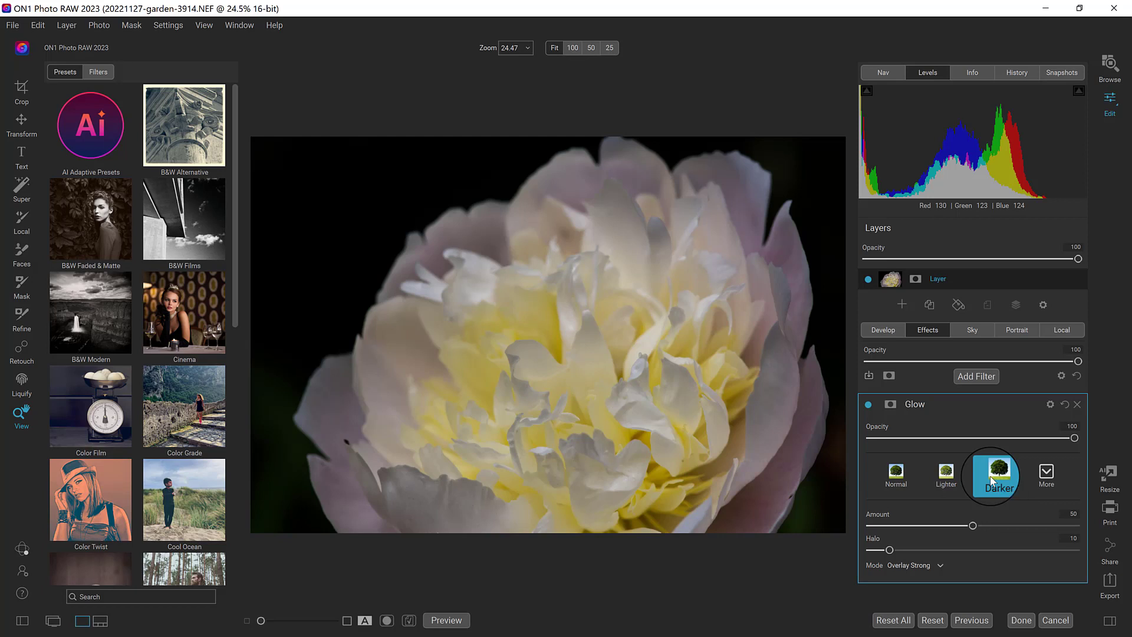
- Try an Antique filter with its Warm, Cool and Red styles, and remove it from the effects
left_click(989, 377)
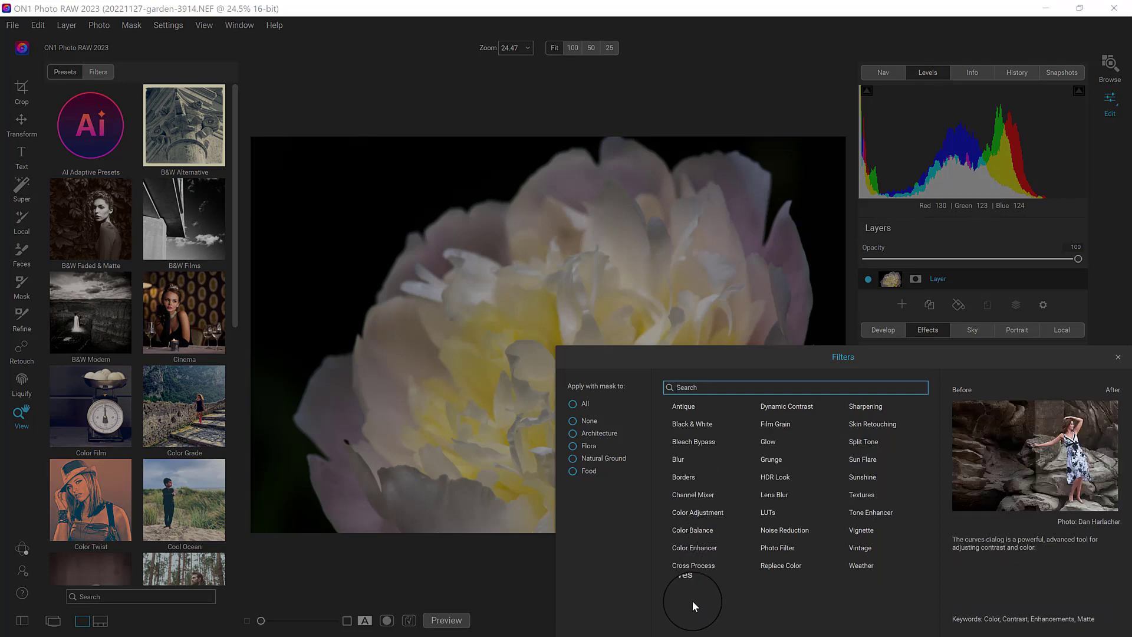
left_click(679, 406)
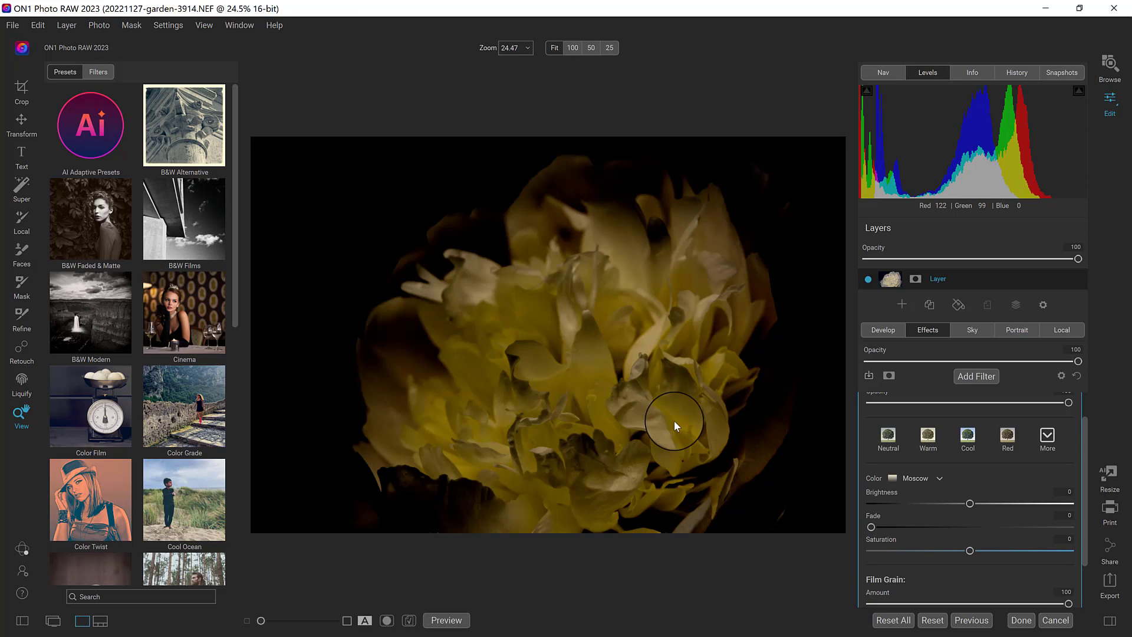
left_click(932, 440)
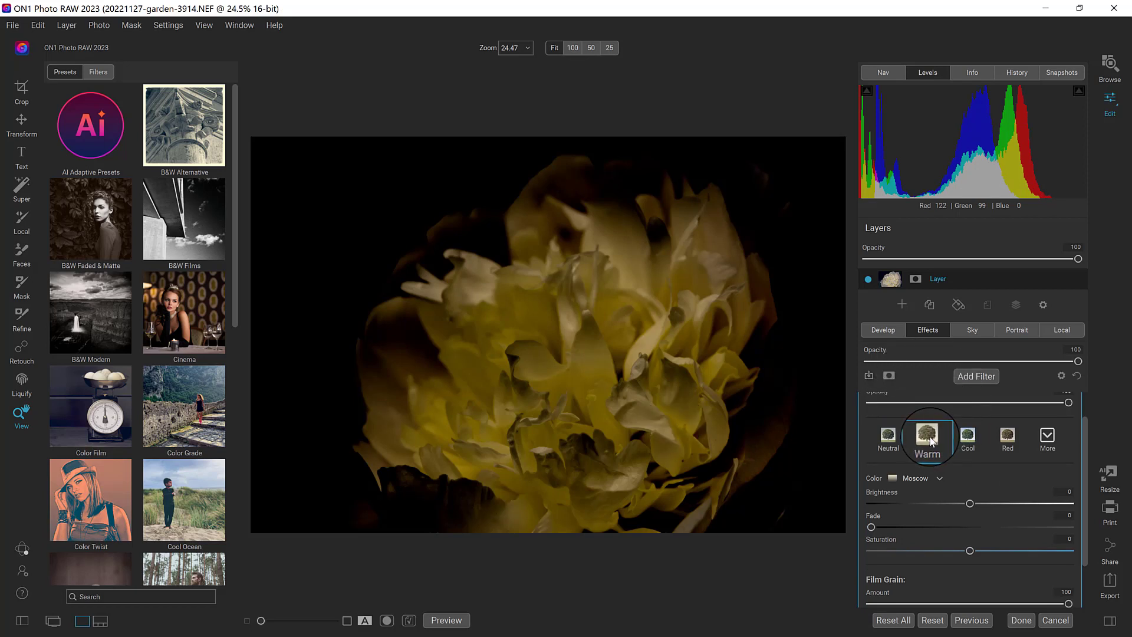
left_click(982, 434)
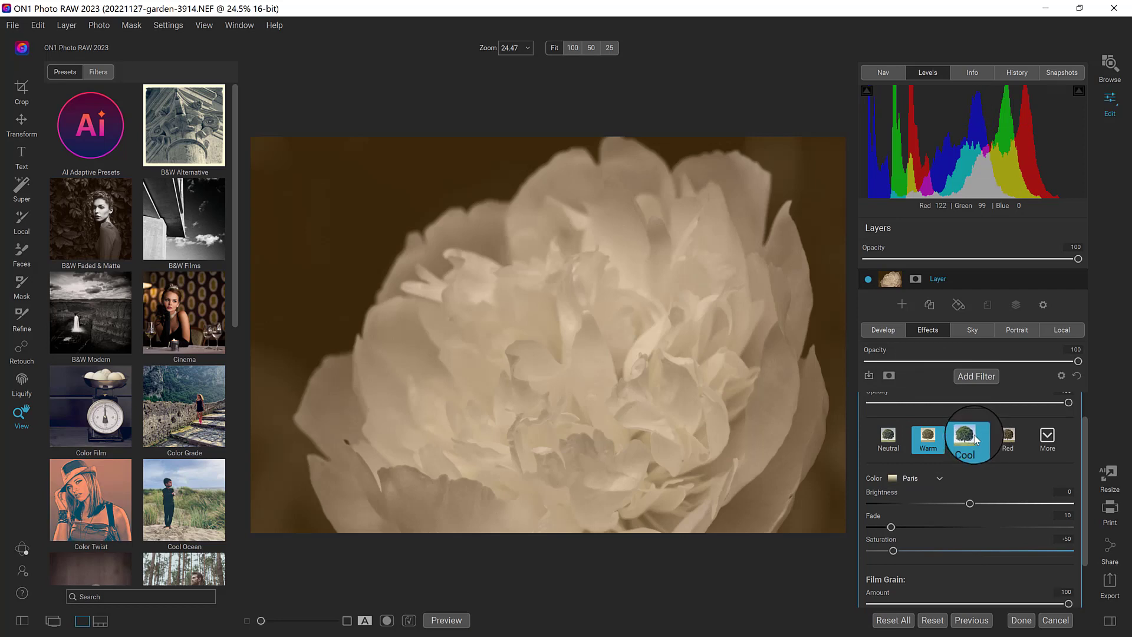
left_click(1020, 441)
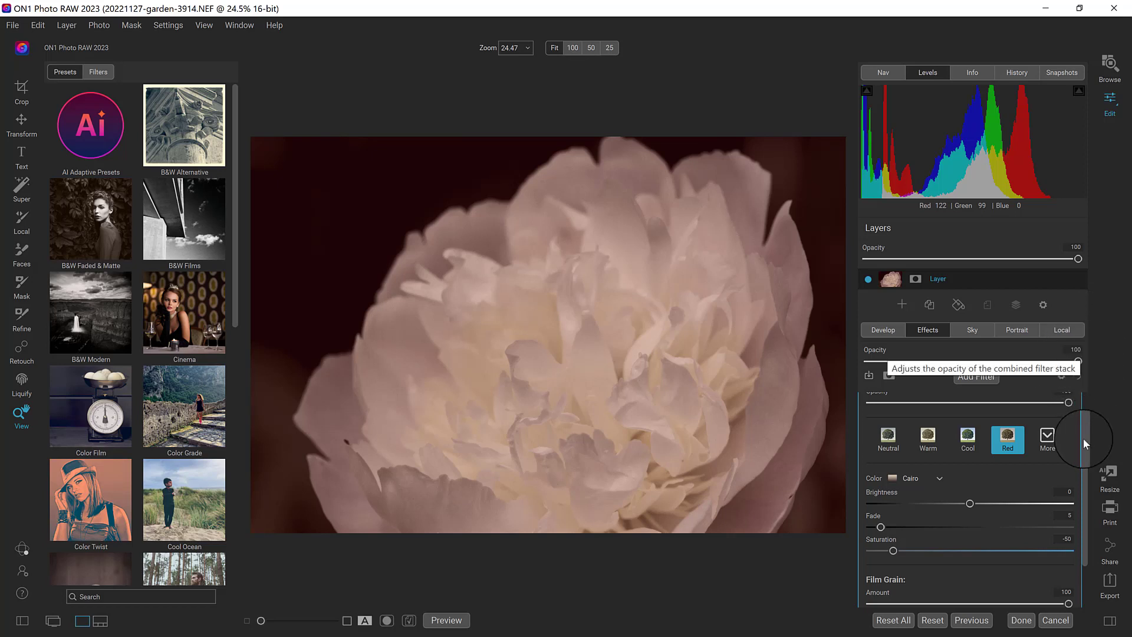
scroll(1084, 438, "up", 2)
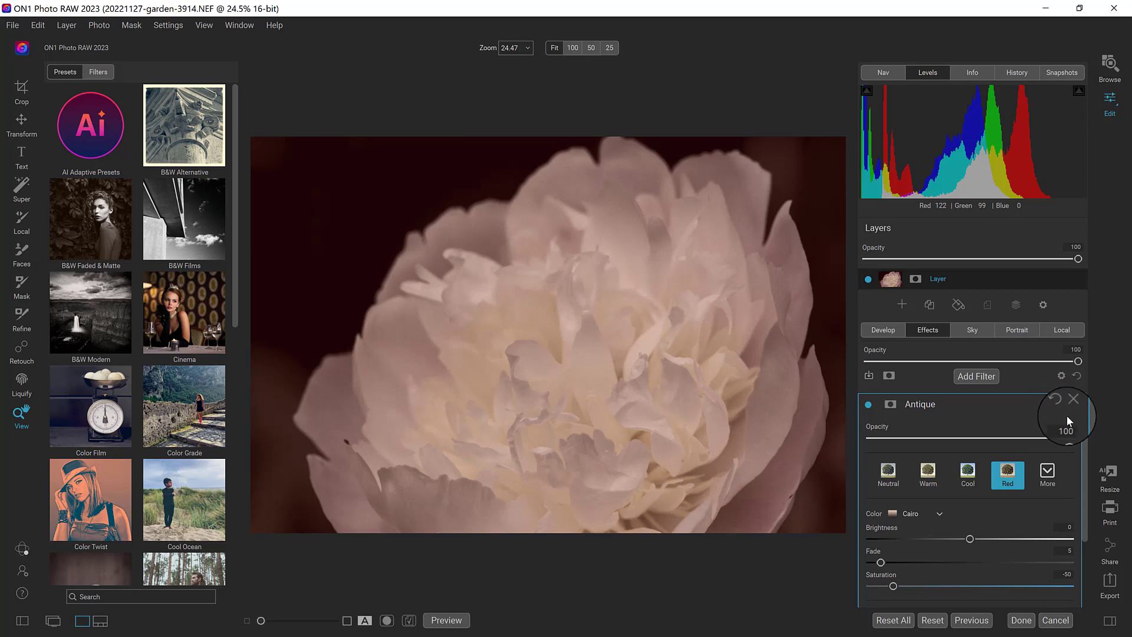
left_click(1073, 399)
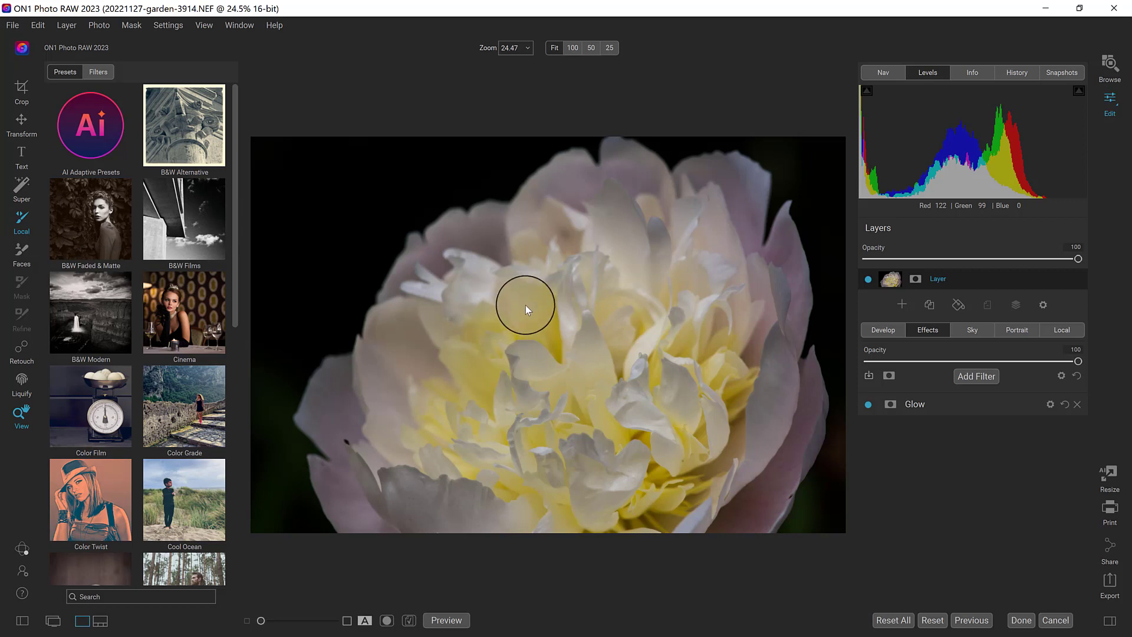
- Activate the local adjustment brush and reduce its size to 150
key("k")
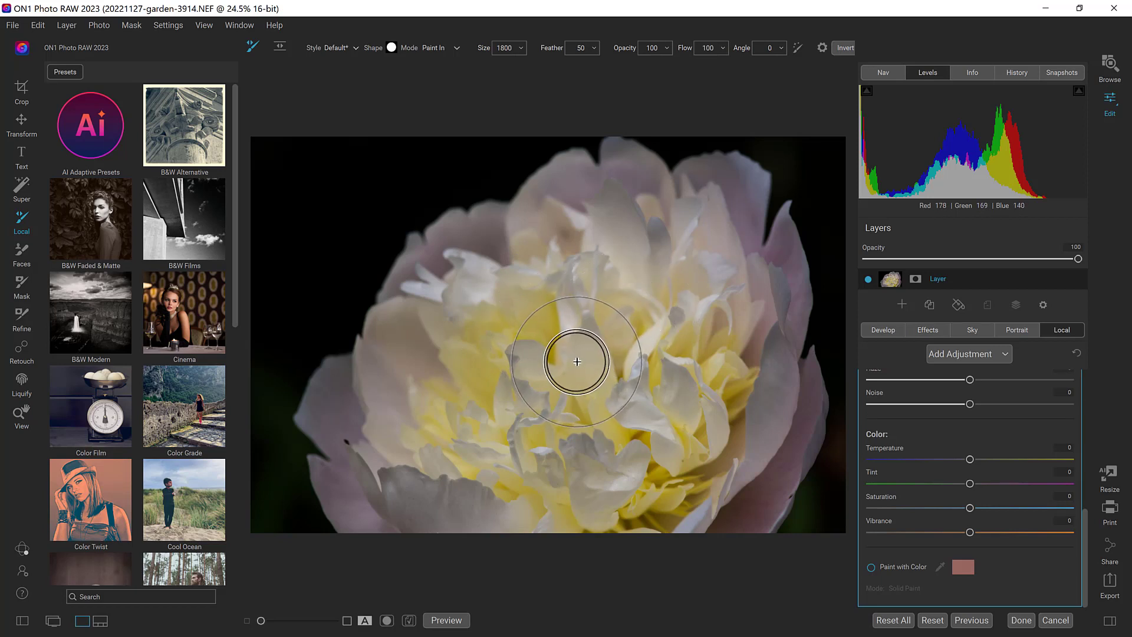
scroll(577, 362, "down", 7)
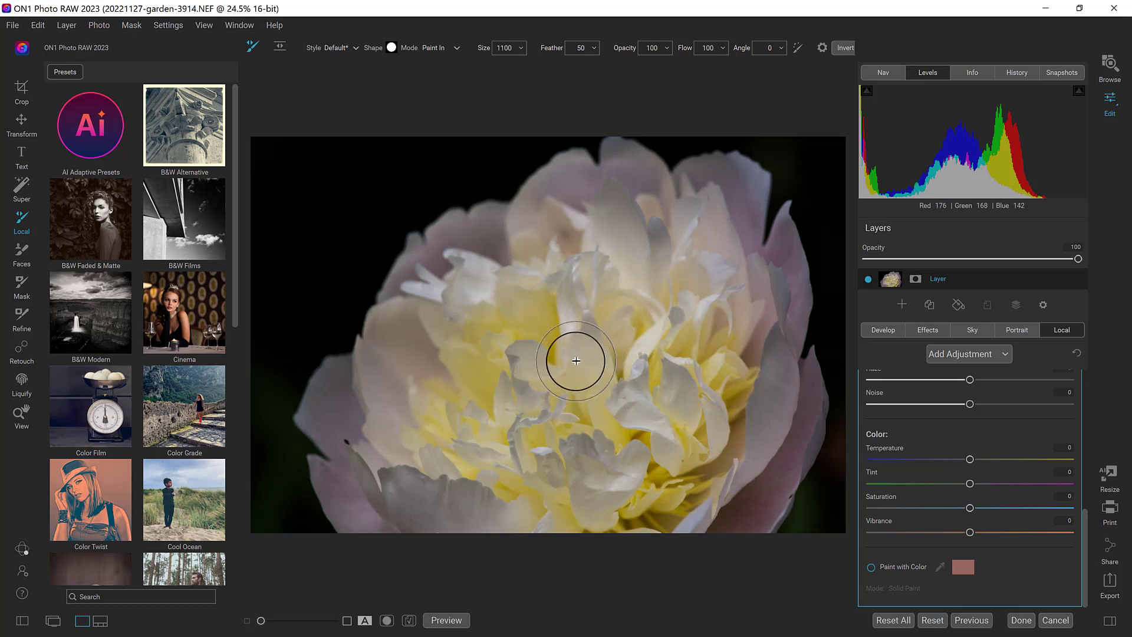
scroll(576, 361, "down", 8)
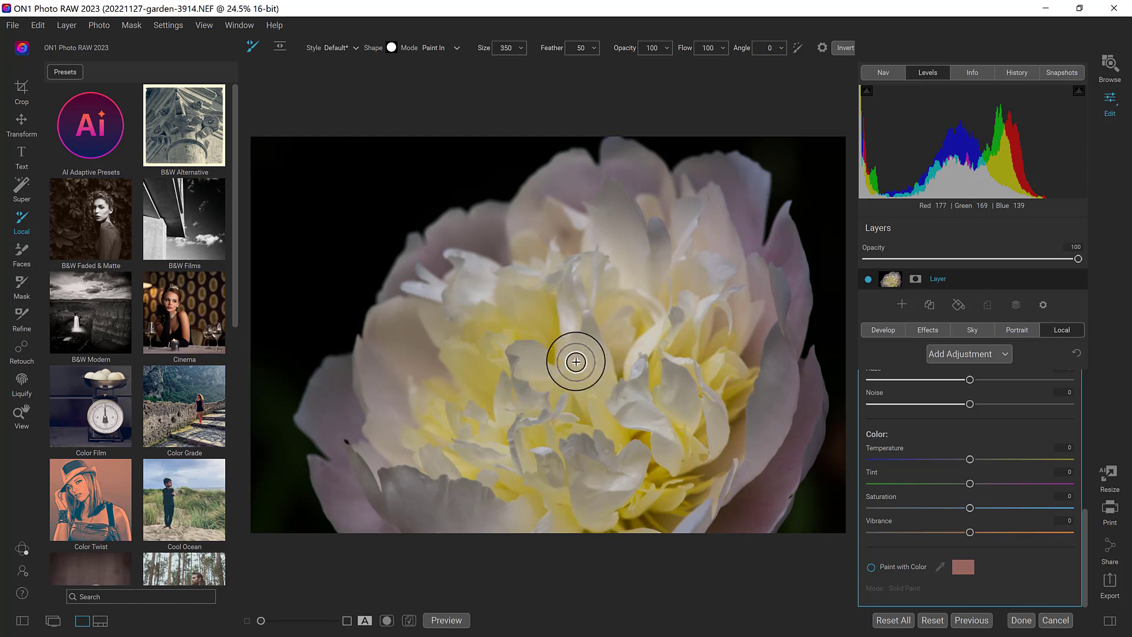
scroll(576, 361, "down", 4)
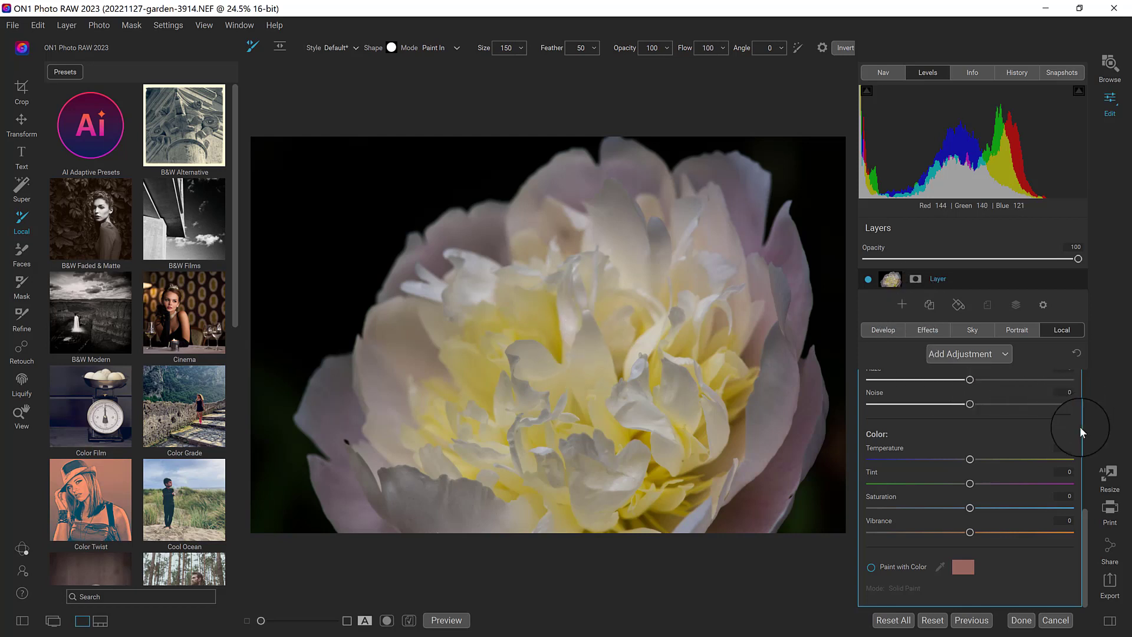
- Set the local adjustment's Exposure to -3.2, compare it with -0.35 on a test stroke over the central petals, and undo the stroke
left_click_drag(1085, 526, 1075, 384)
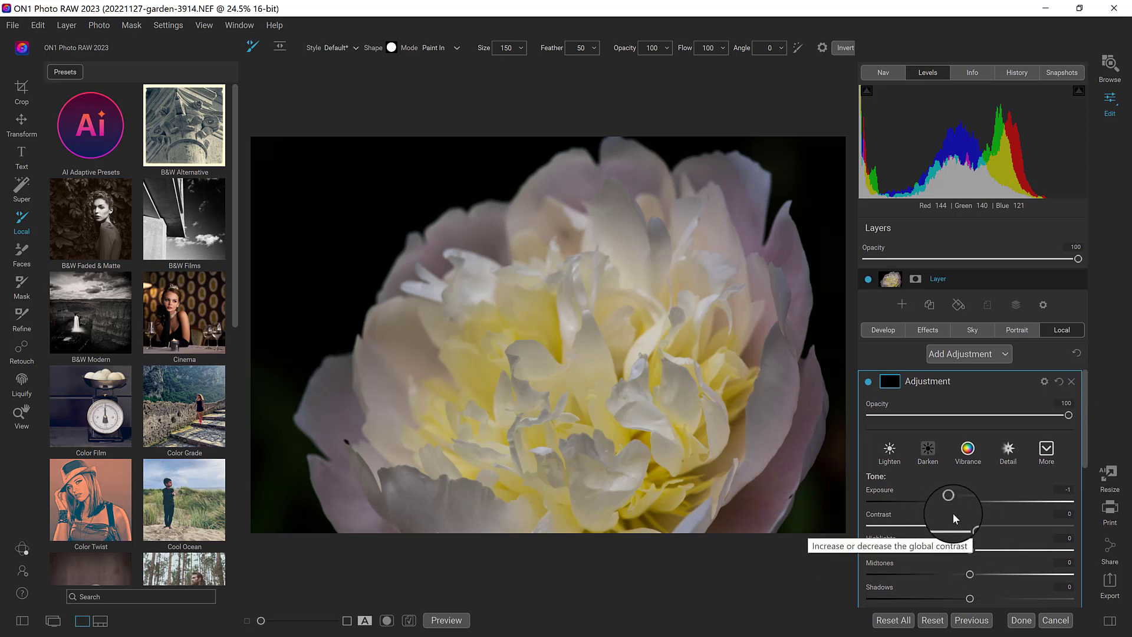
left_click_drag(951, 502, 906, 502)
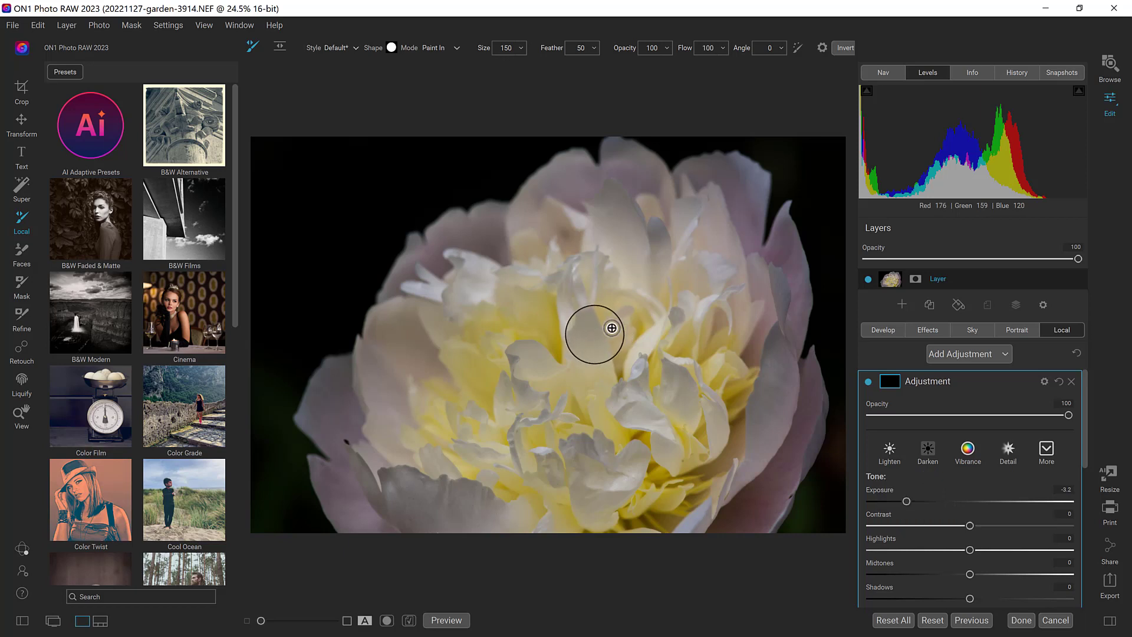
mouse_move(581, 336)
left_mouse_down()
mouse_move(584, 321)
mouse_move(597, 342)
mouse_move(579, 335)
left_mouse_up()
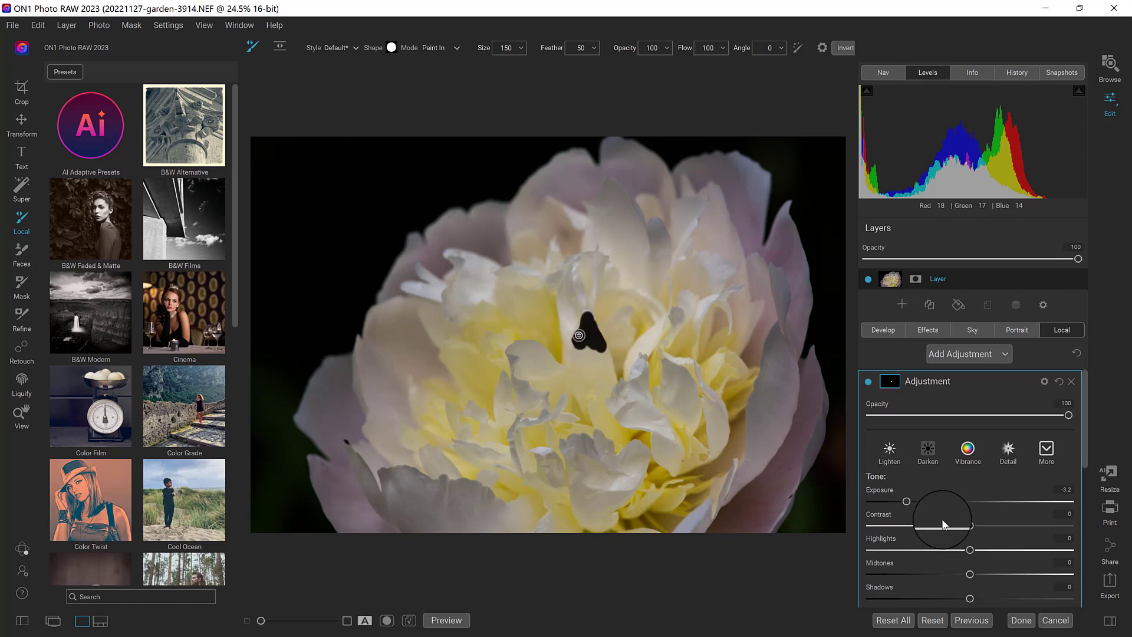
mouse_move(929, 500)
left_mouse_down()
mouse_move(966, 502)
mouse_move(956, 502)
left_mouse_up()
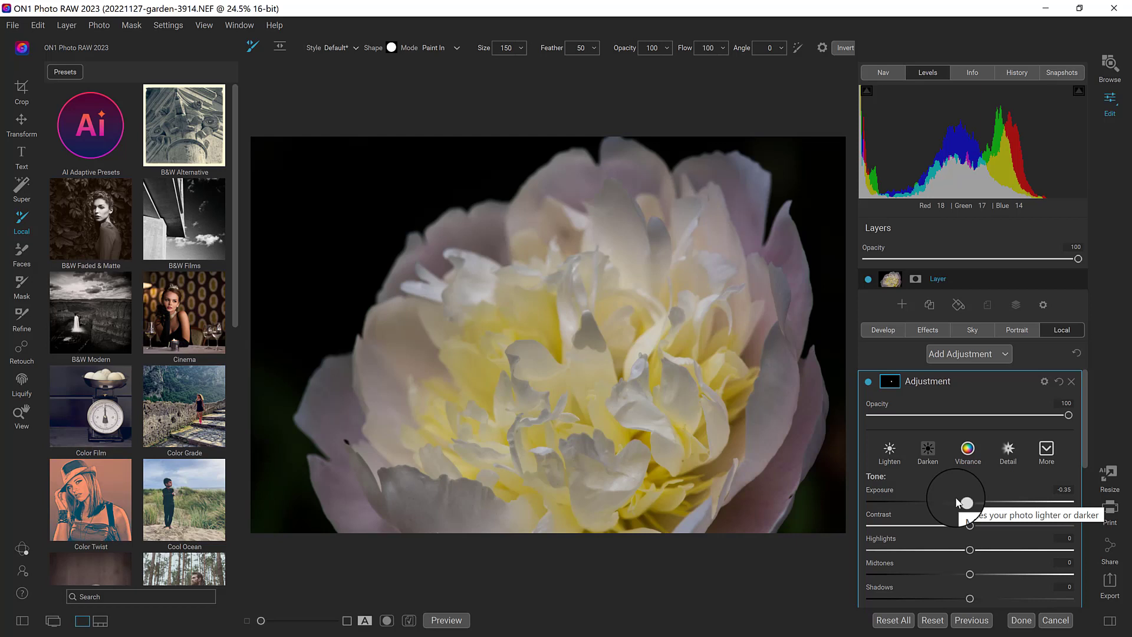
left_click_drag(966, 503, 907, 501)
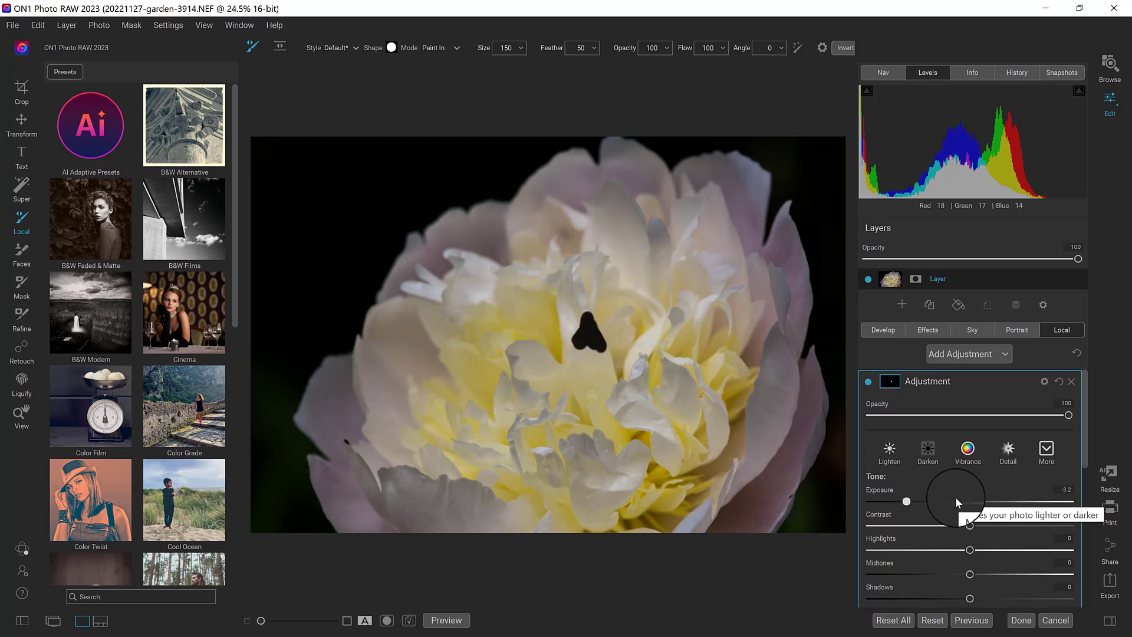
key("ctrl+z")
key("ctrl+z")
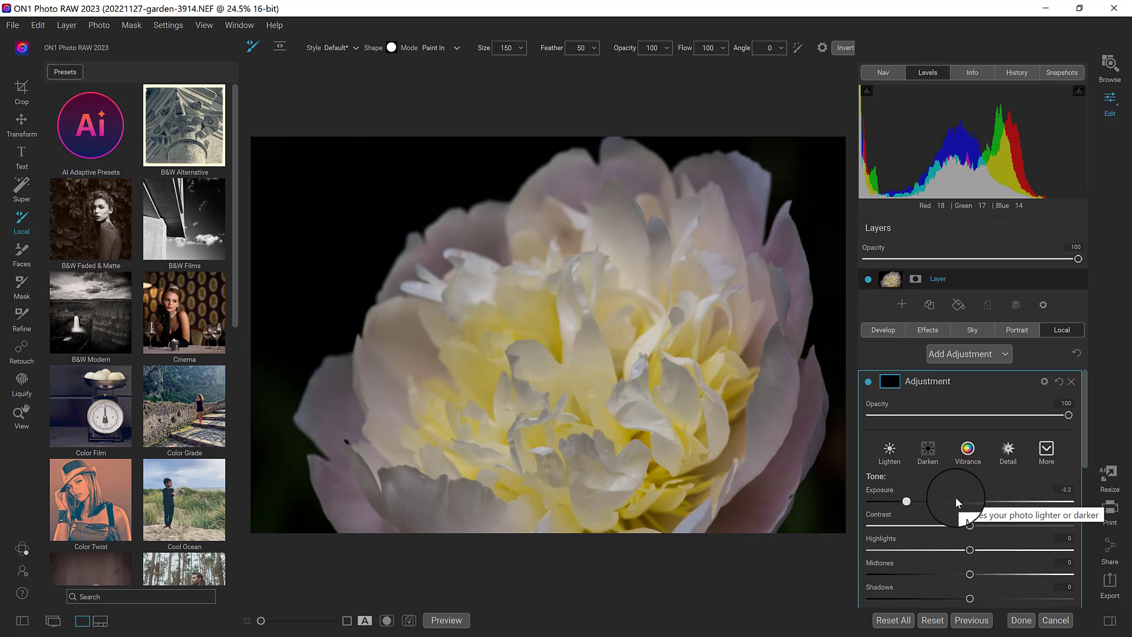
- Set the local adjustment brush's Feather to 100
left_click(595, 51)
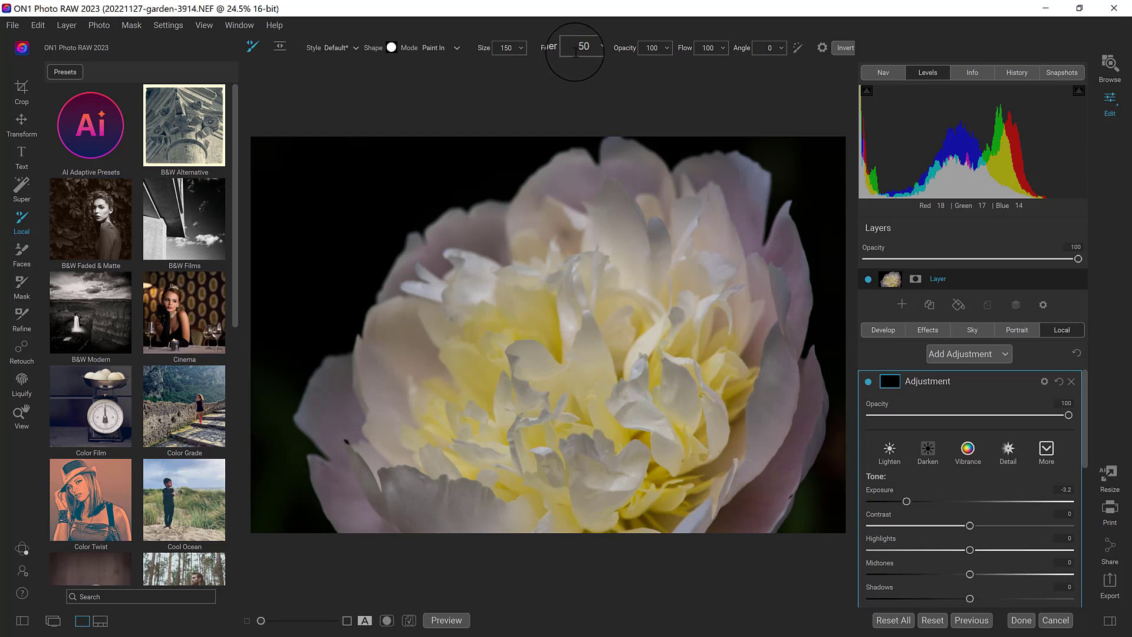
left_click(581, 48)
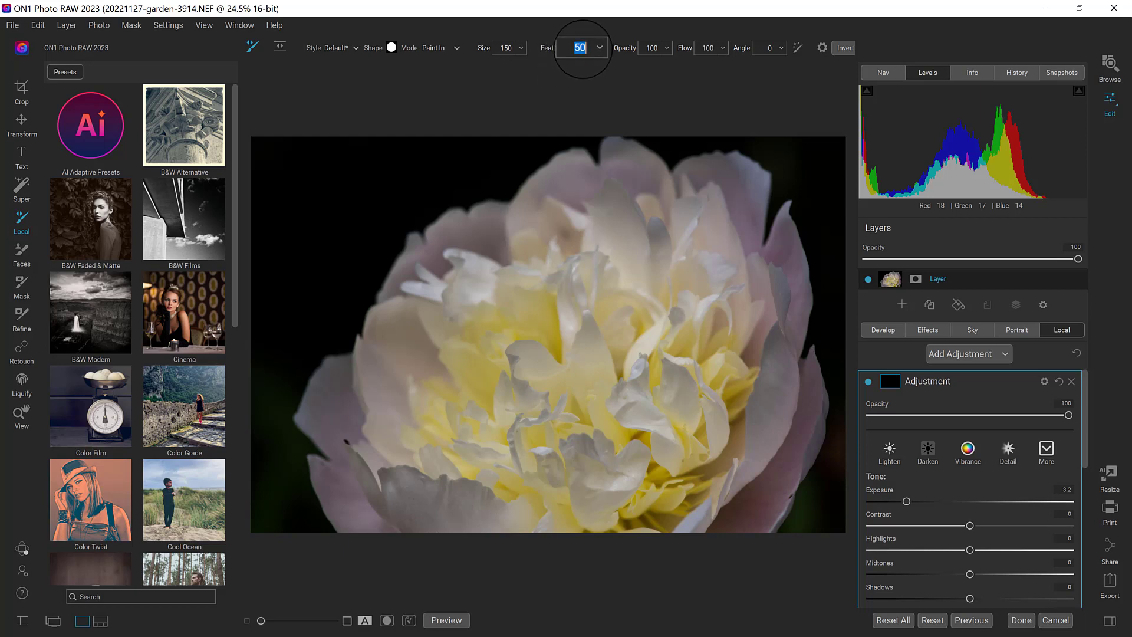
left_click(575, 66)
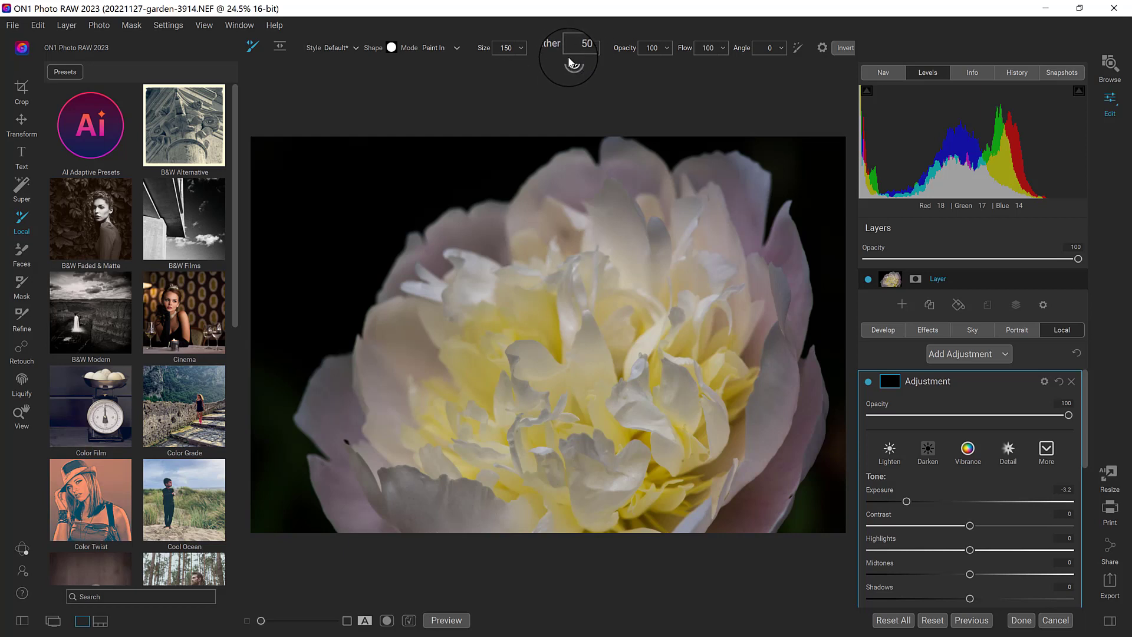
left_click(572, 48)
double_click(580, 48)
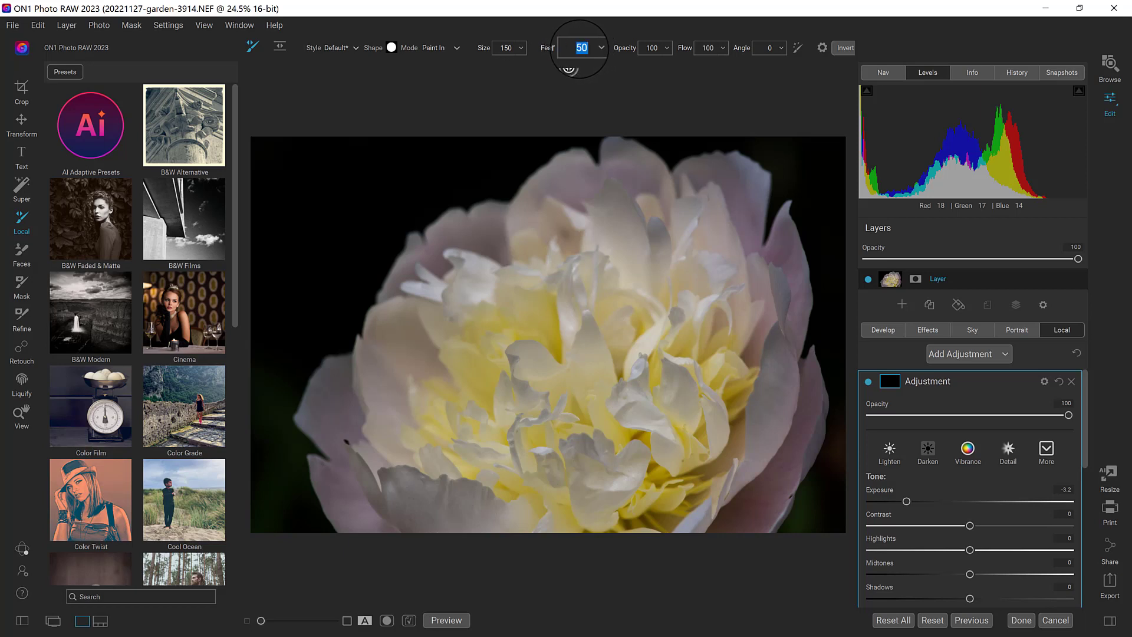
left_click(591, 65)
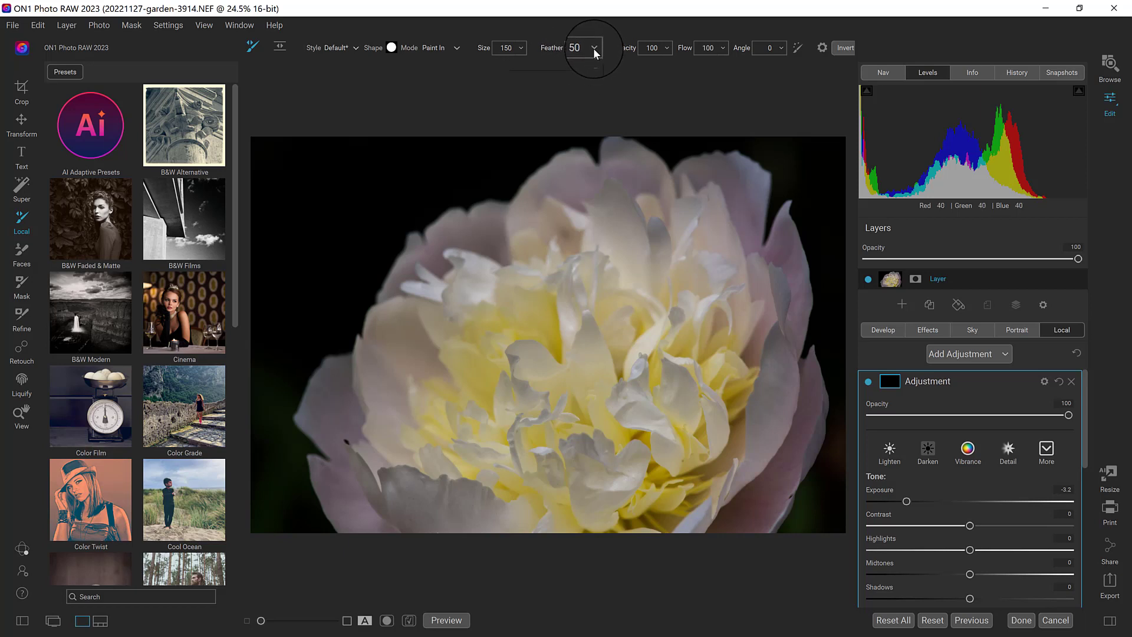
left_click(593, 47)
left_click_drag(560, 62, 579, 65)
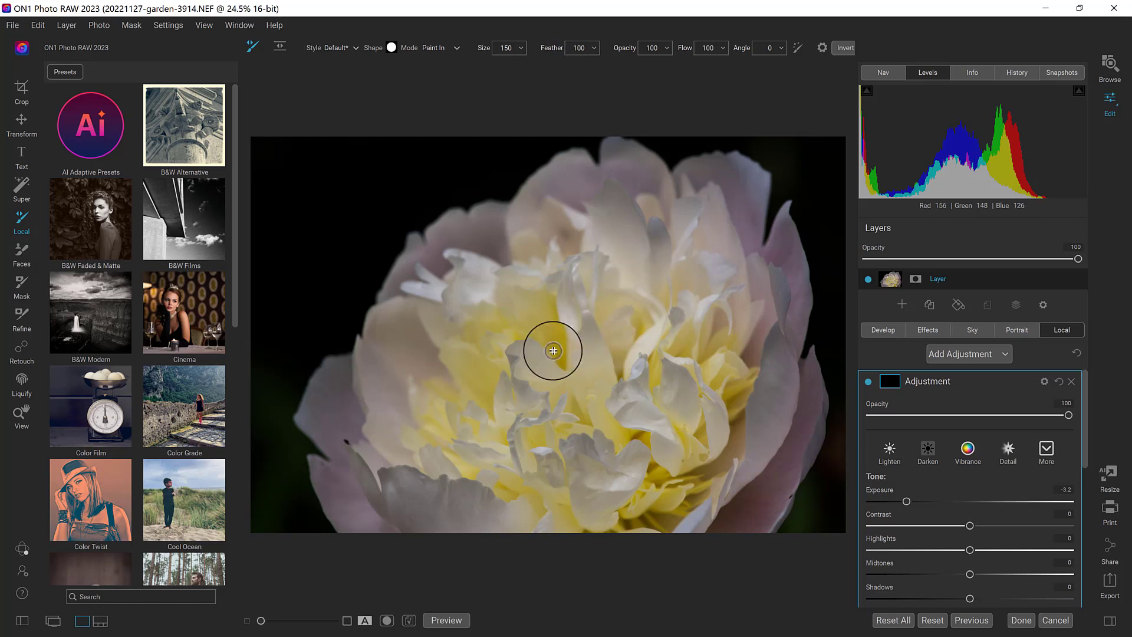
- Try an Exposure of -0.55 with a short brush stroke on the inner petals, and undo the stroke
mouse_move(907, 501)
left_mouse_down()
mouse_move(949, 502)
mouse_move(950, 481)
mouse_move(949, 503)
mouse_move(964, 493)
left_mouse_up()
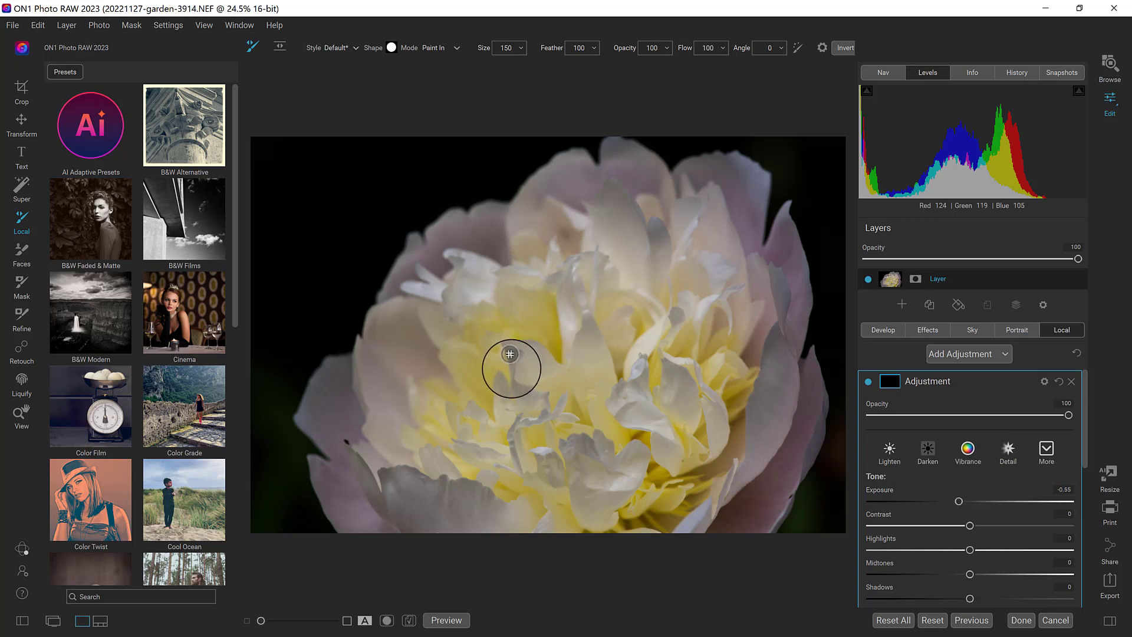
left_click_drag(515, 381, 527, 382)
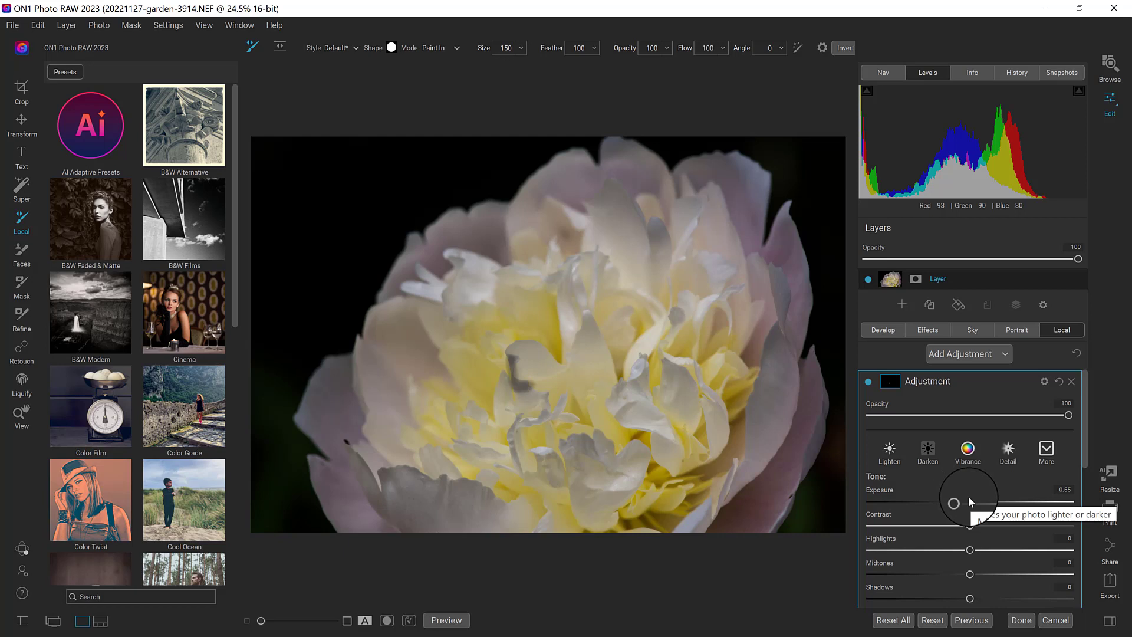
key("ctrl+z")
key("ctrl+z")
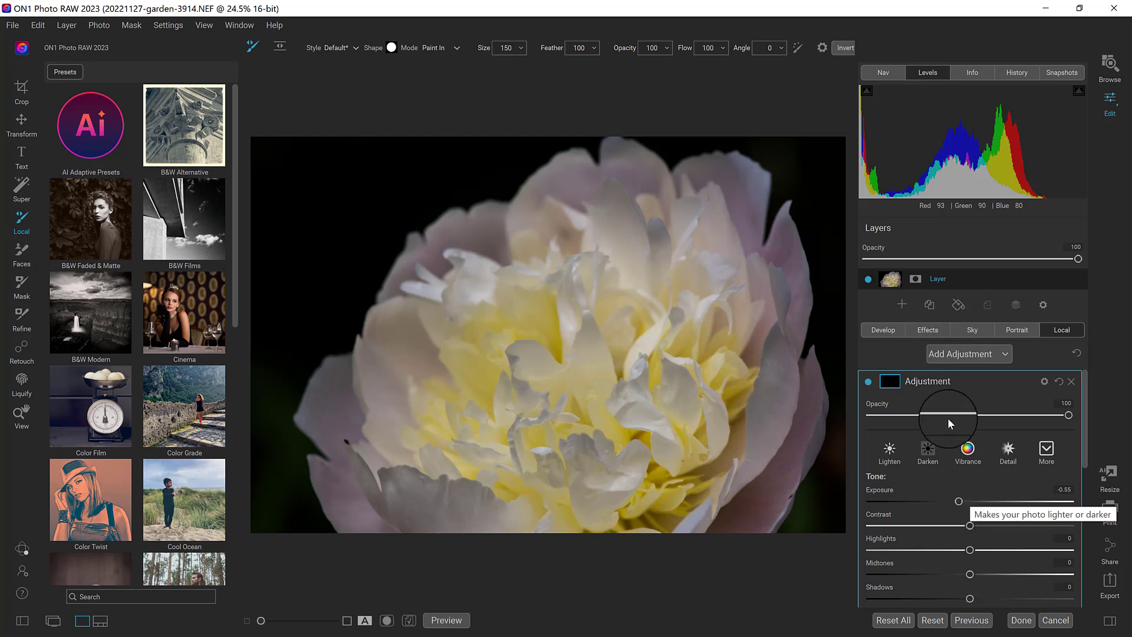
- Try the Darken style on two petal spots and lower the adjustment's Opacity to 22
left_click(929, 450)
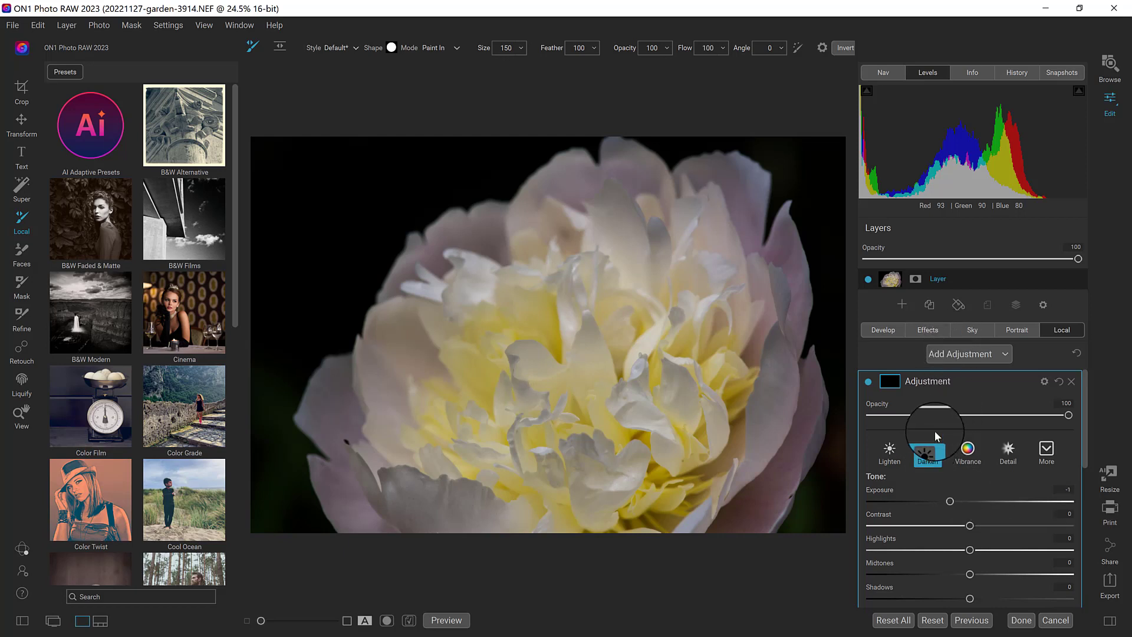
left_click(692, 385)
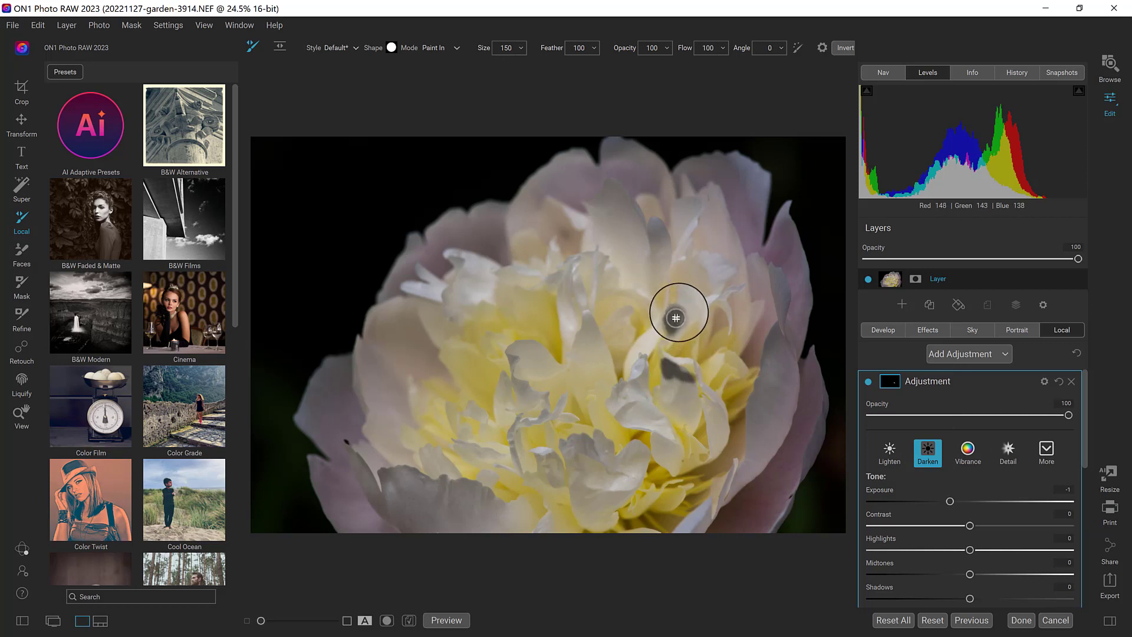
left_click_drag(676, 320, 683, 309)
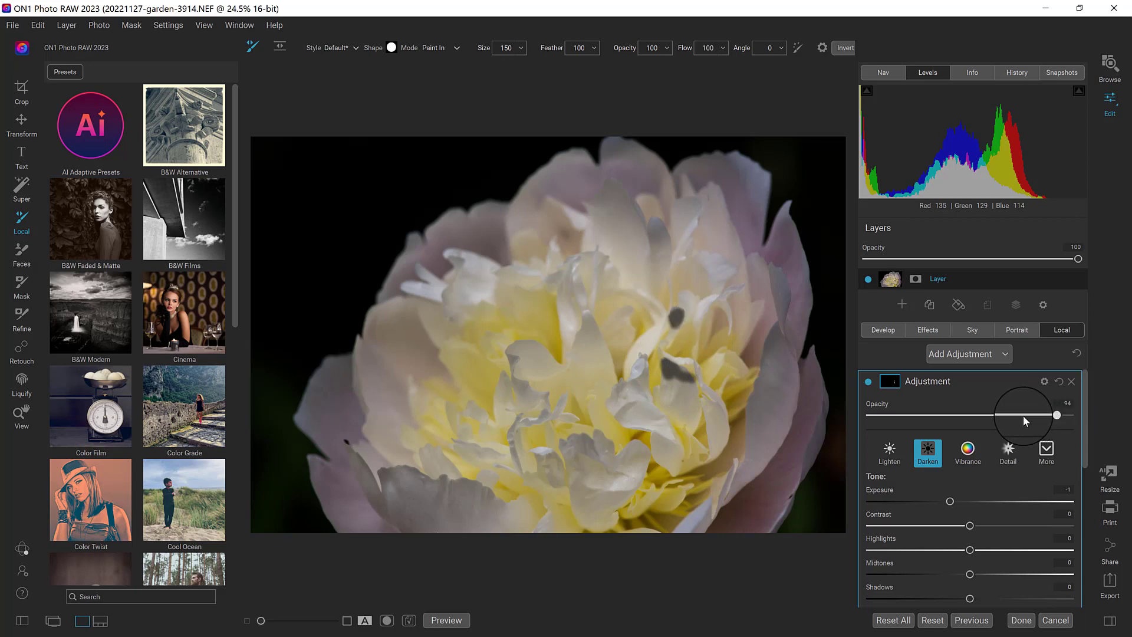
left_click_drag(964, 420, 921, 423)
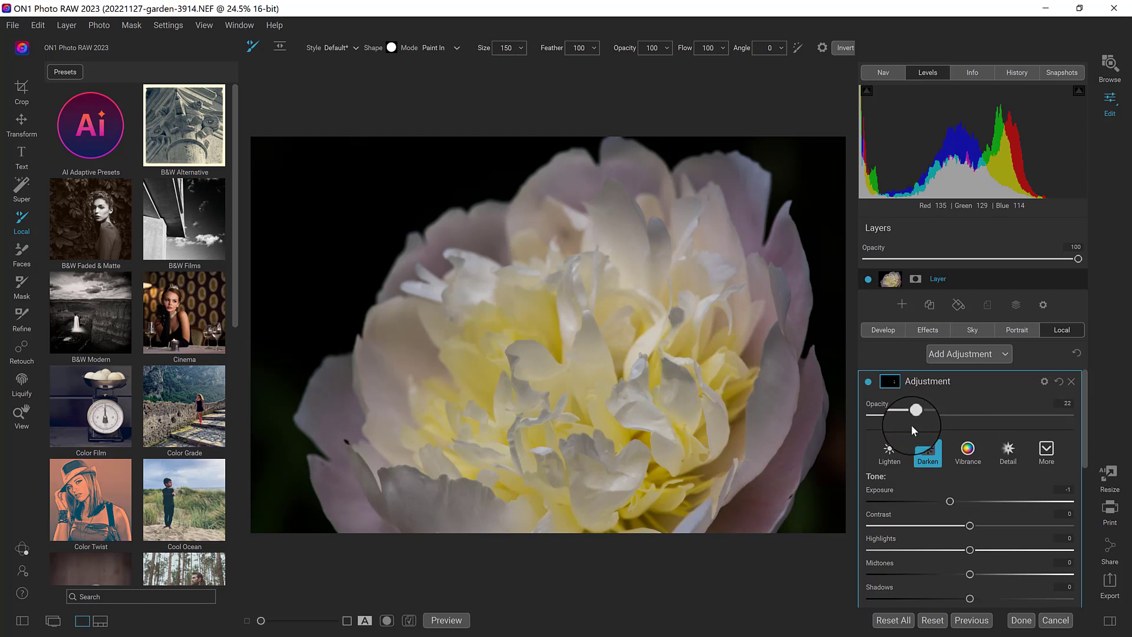
- Undo the opacity change, the two Darken strokes, the Darken style and the Exposure change
key("ctrl+z")
key("ctrl+z")
key("ctrl+z")
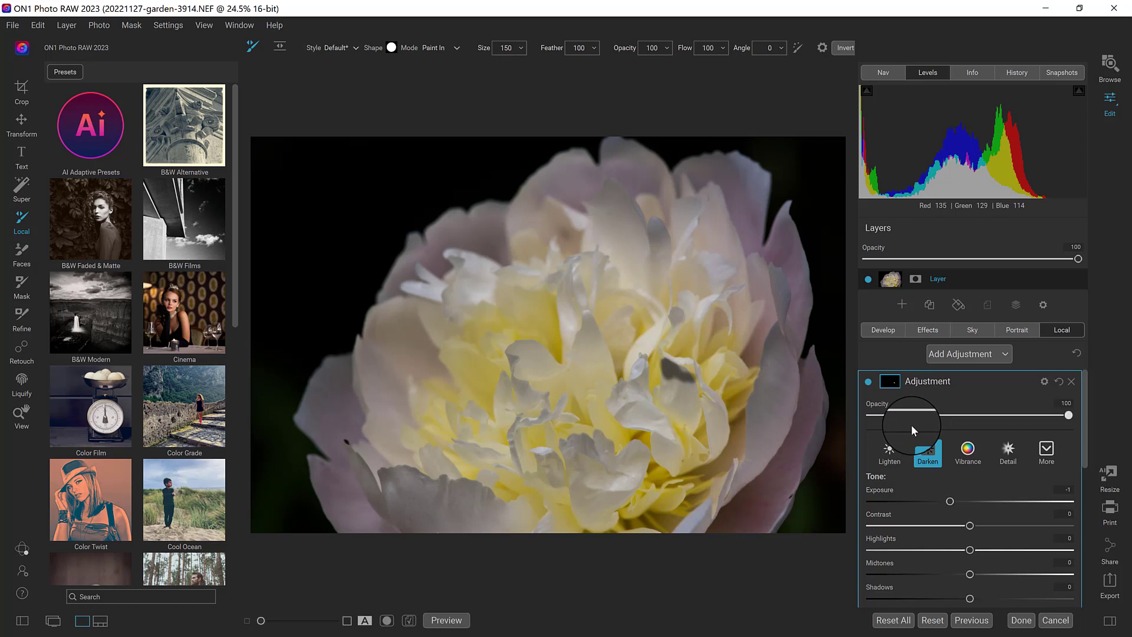
key("ctrl+z")
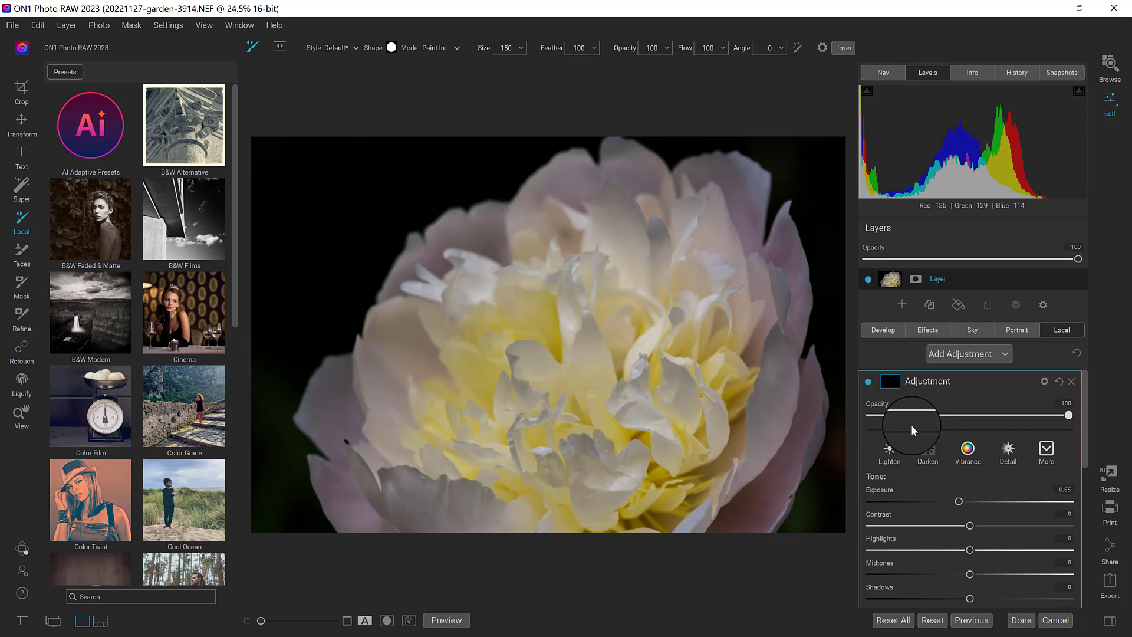
key("ctrl+z")
key("ctrl+z")
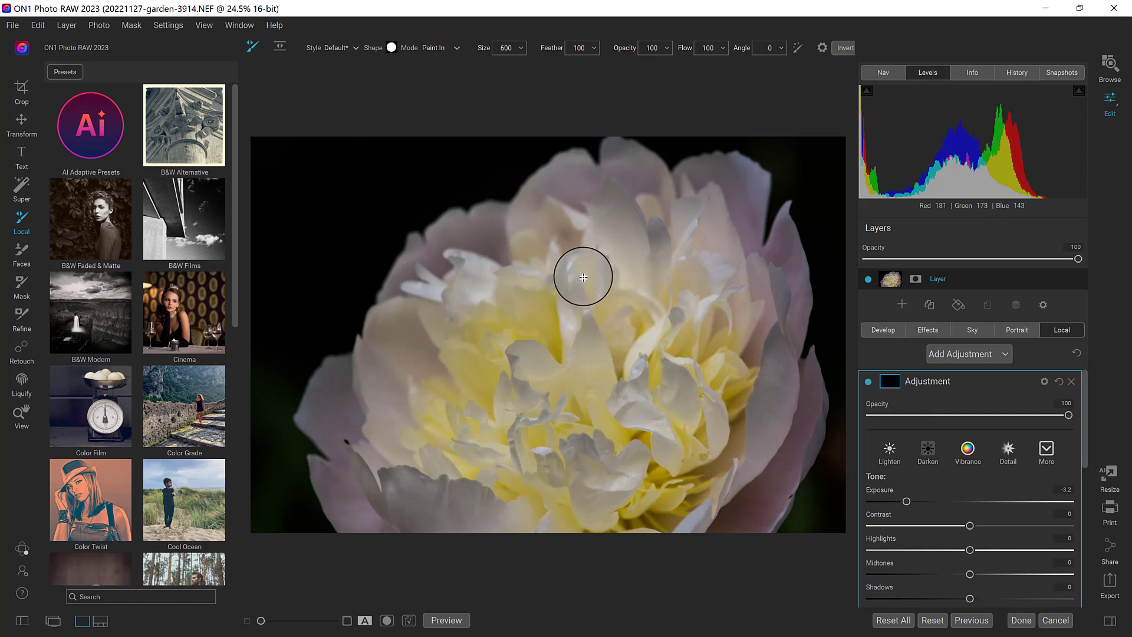
- Enlarge the brush to 2200 and paint the adjustment around the flower's outer petals and the background, leaving the centre unpainted
key("bracketright")
key("bracketright")
key("bracketright")
key("bracketright")
key("bracketright")
key("bracketright")
key("bracketright")
key("bracketright")
key("bracketright")
key("bracketright")
key("bracketright")
key("bracketright")
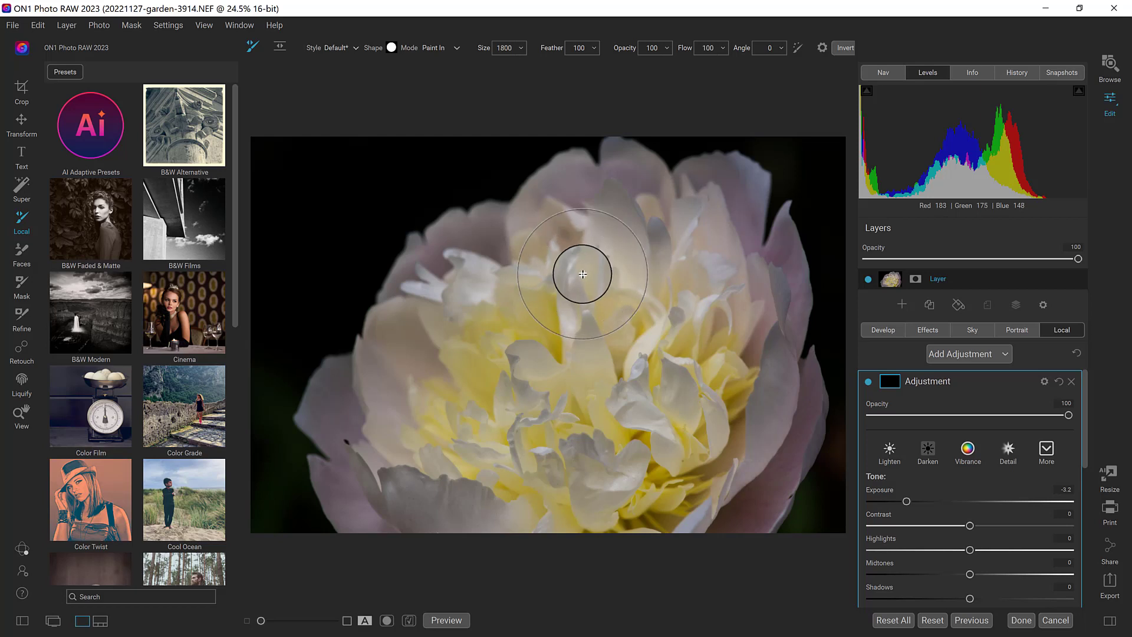
key("bracketright")
key("bracketright")
key("bracketright")
key("bracketright")
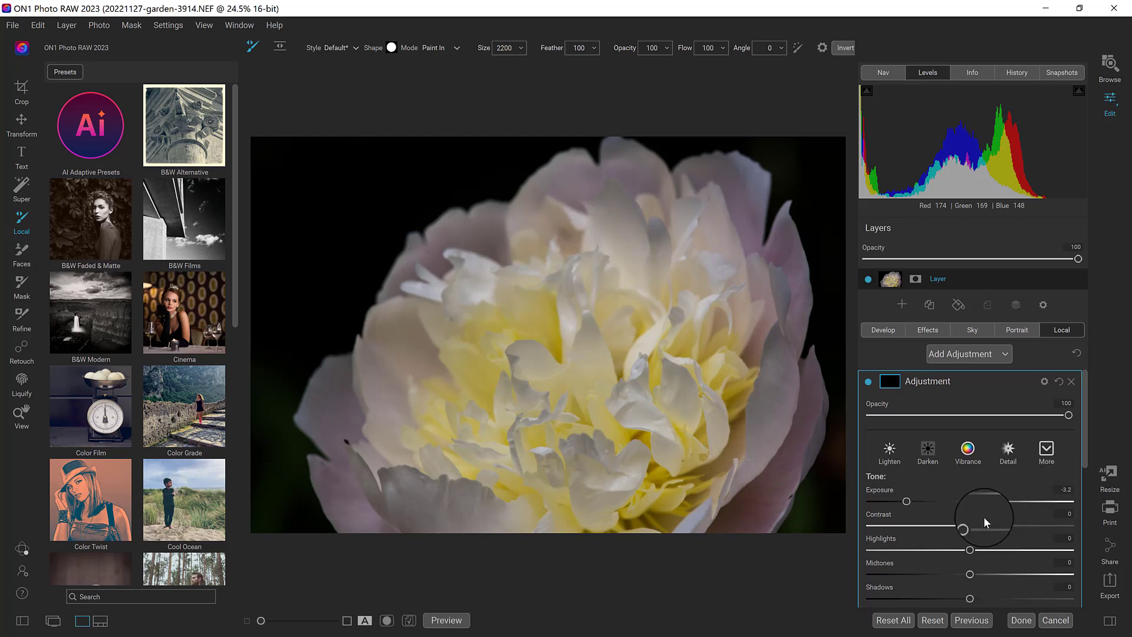
mouse_move(777, 94)
left_mouse_down()
mouse_move(802, 215)
mouse_move(802, 192)
mouse_move(761, 198)
mouse_move(754, 150)
mouse_move(479, 129)
mouse_move(314, 200)
mouse_move(258, 353)
mouse_move(253, 437)
mouse_move(272, 559)
mouse_move(296, 535)
mouse_move(487, 571)
mouse_move(579, 536)
mouse_move(627, 542)
mouse_move(748, 520)
mouse_move(778, 540)
mouse_move(822, 472)
mouse_move(849, 362)
mouse_move(853, 145)
left_mouse_up()
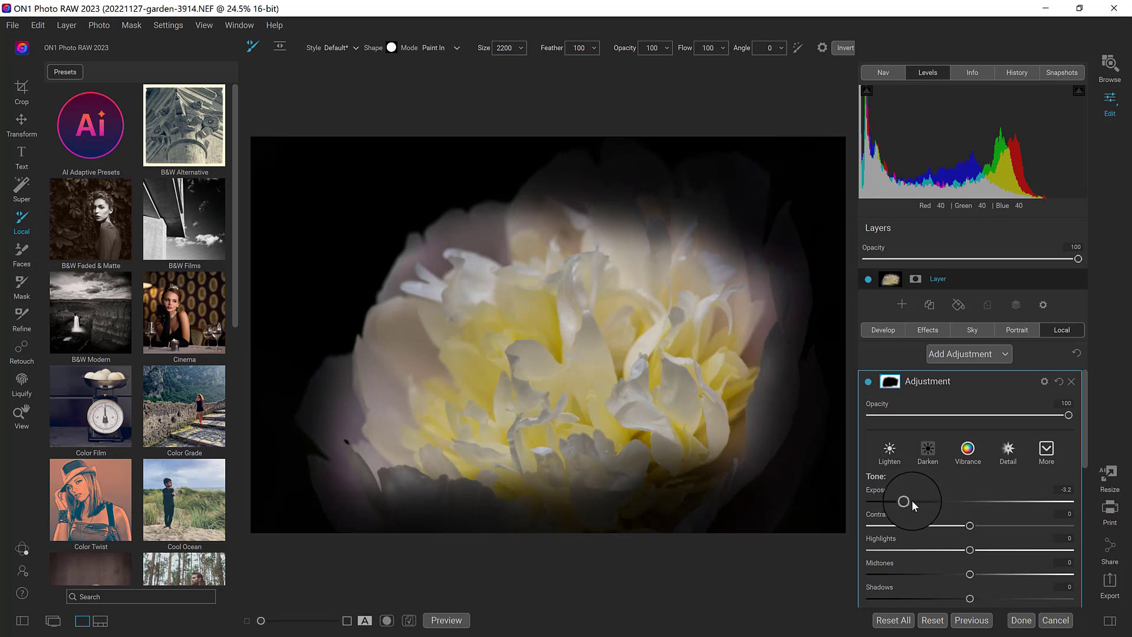
- Set the painted adjustment's Exposure to -1.4 and its Opacity to 61
left_click(941, 500)
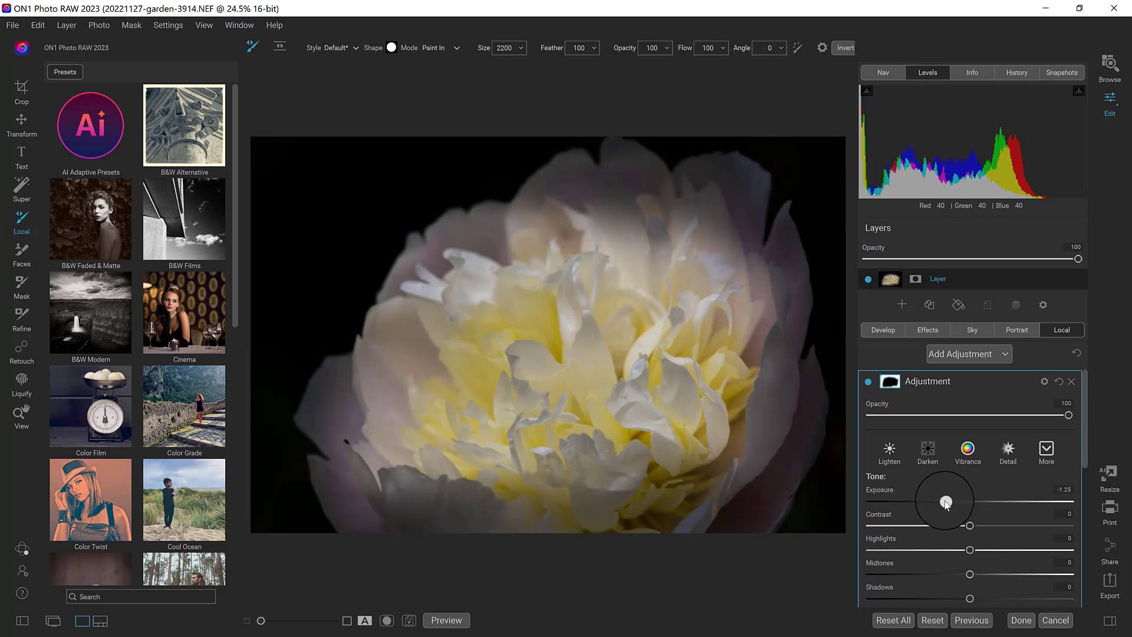
left_click_drag(946, 502, 942, 502)
left_click_drag(1069, 415, 997, 425)
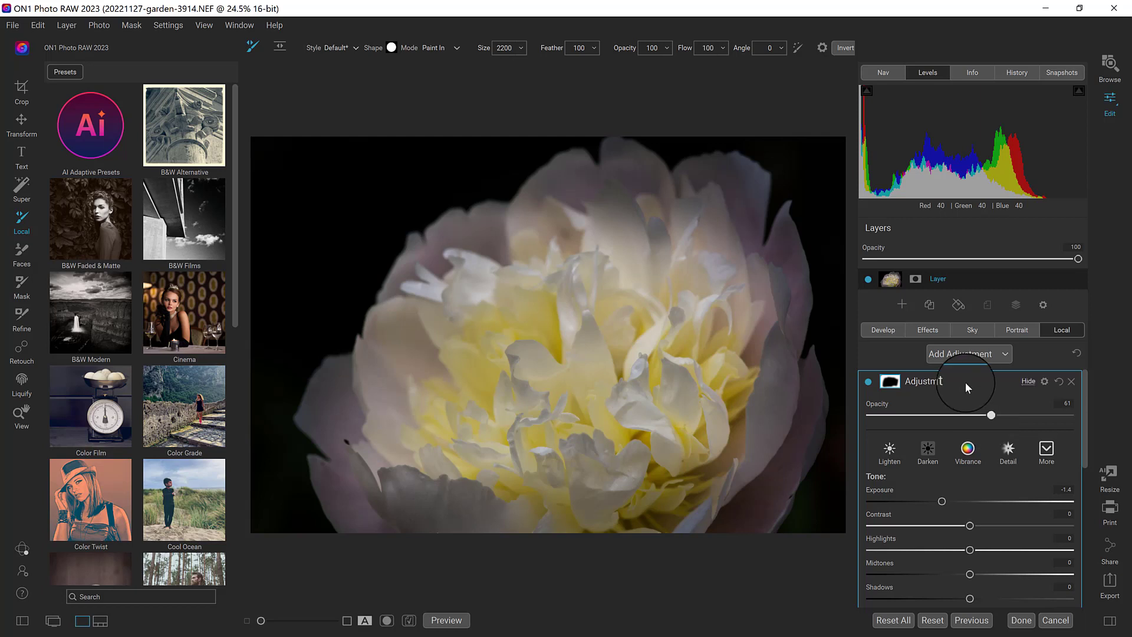
- Open the adjustment's mask options, examine the painted area in the mask view, and return to the photo
left_click(886, 386)
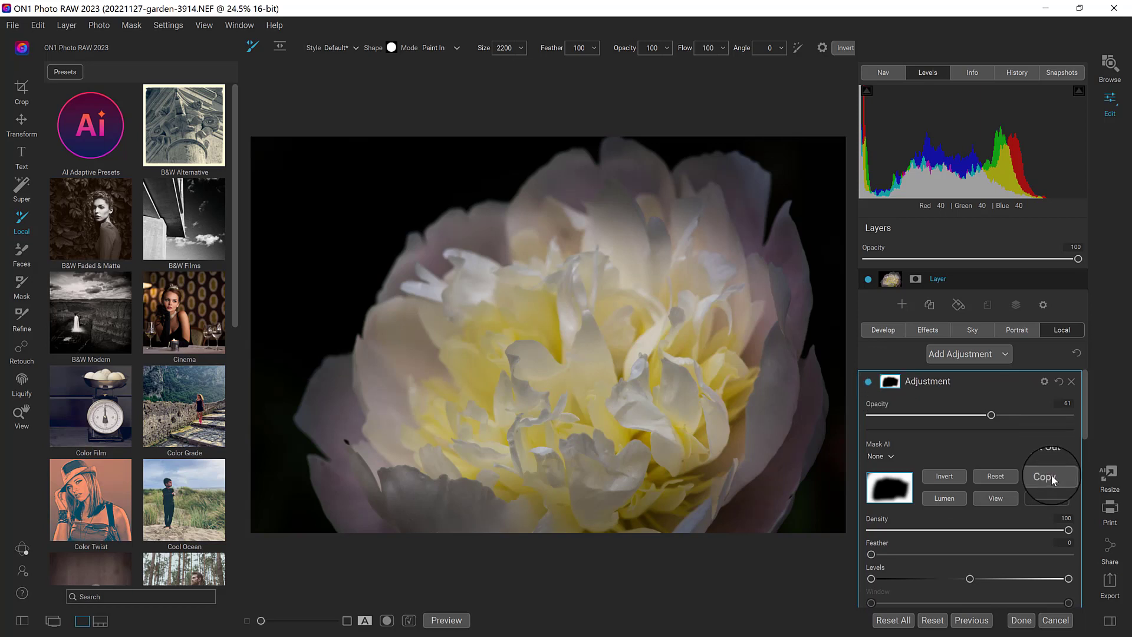
left_click(1001, 500)
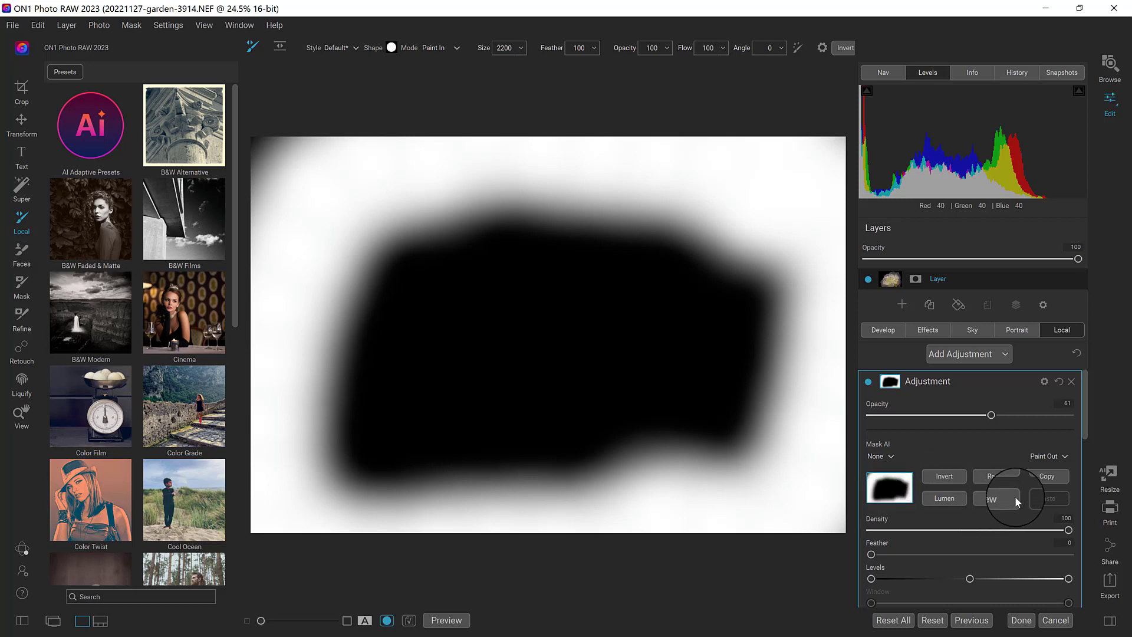
left_click(1002, 493)
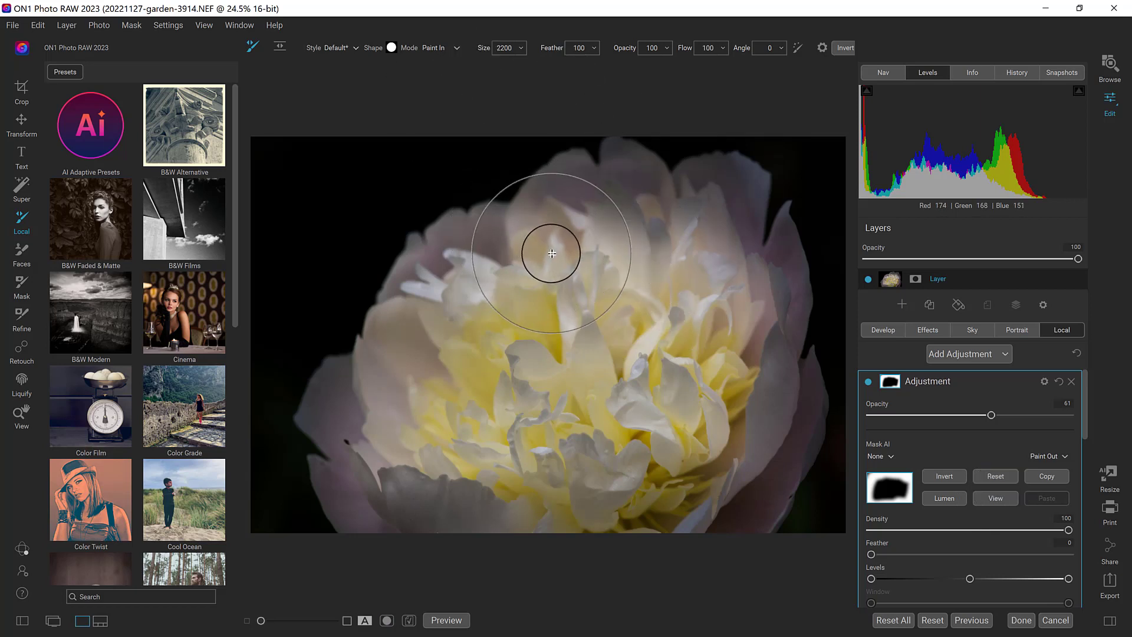
- Enlarge the brush to 2500 and extend the darkening over the flower's upper and right-hand outer petals
key("bracketright")
key("bracketright")
key("bracketright")
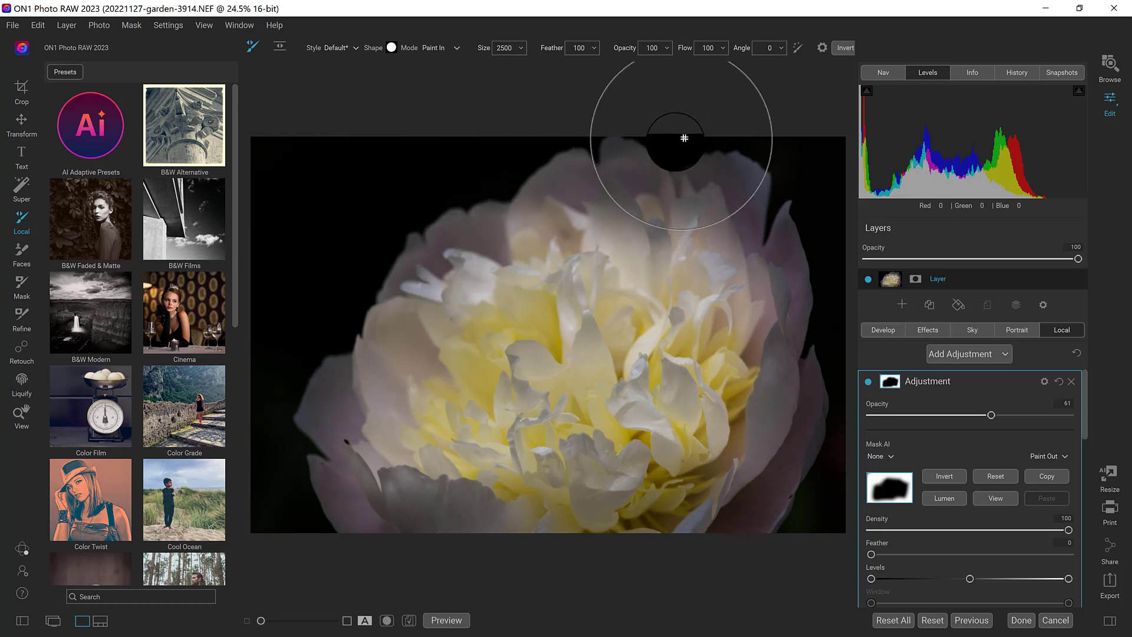
mouse_move(660, 190)
left_mouse_down()
mouse_move(672, 215)
mouse_move(733, 228)
mouse_move(770, 265)
mouse_move(837, 361)
mouse_move(845, 419)
left_mouse_up()
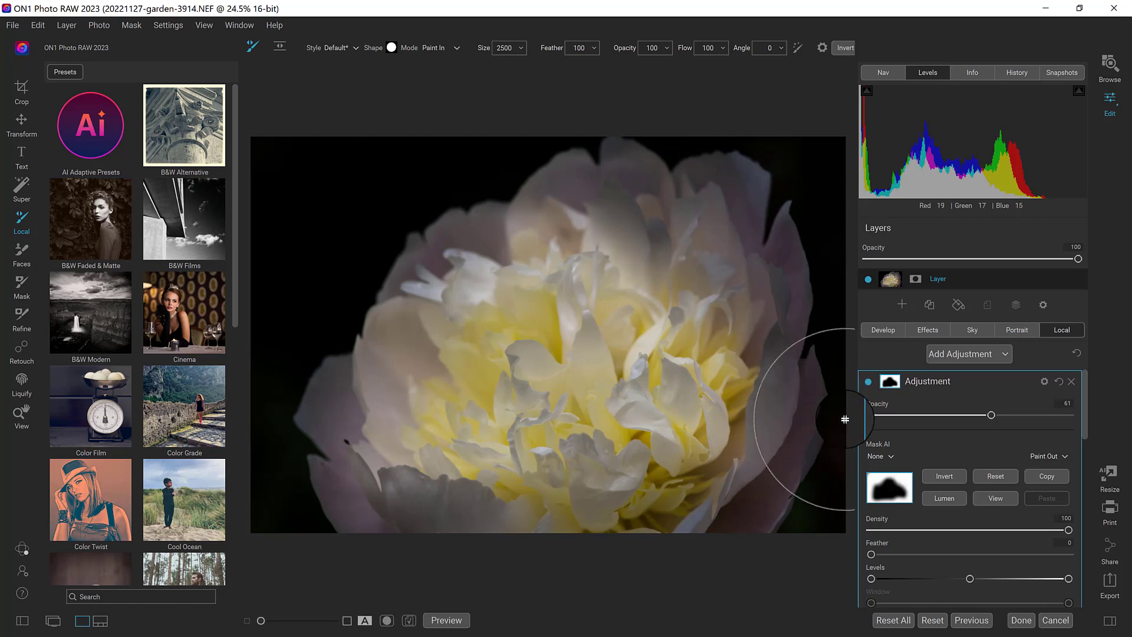
- Add another local adjustment and set its Highlights to 14
left_click(1005, 355)
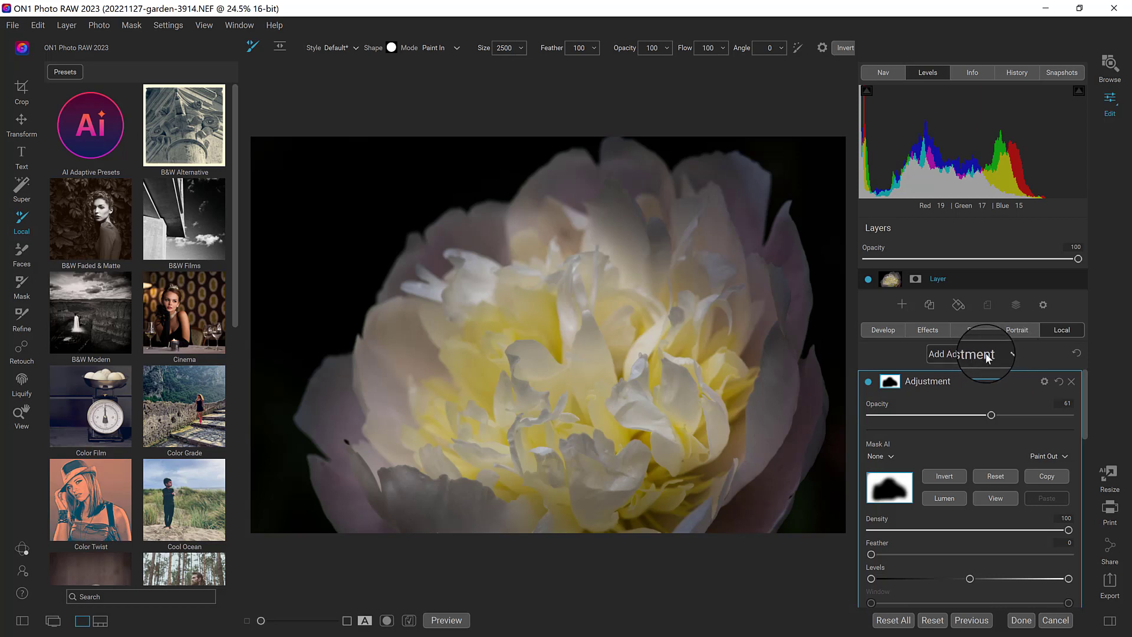
scroll(1083, 433, "down", 5)
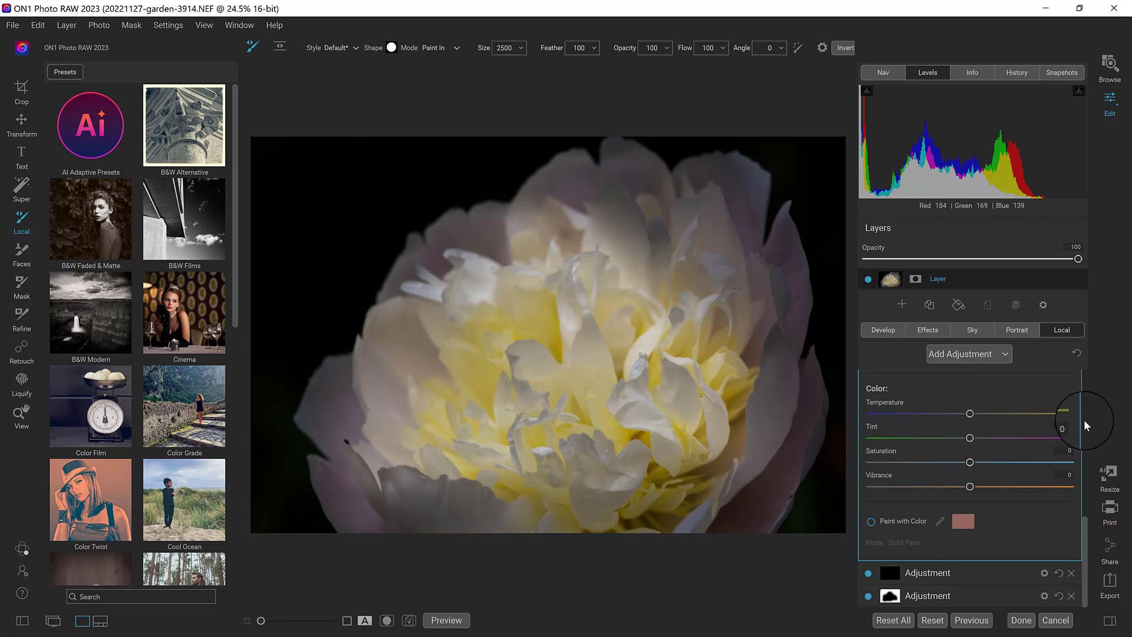
left_click_drag(1084, 528, 1076, 420)
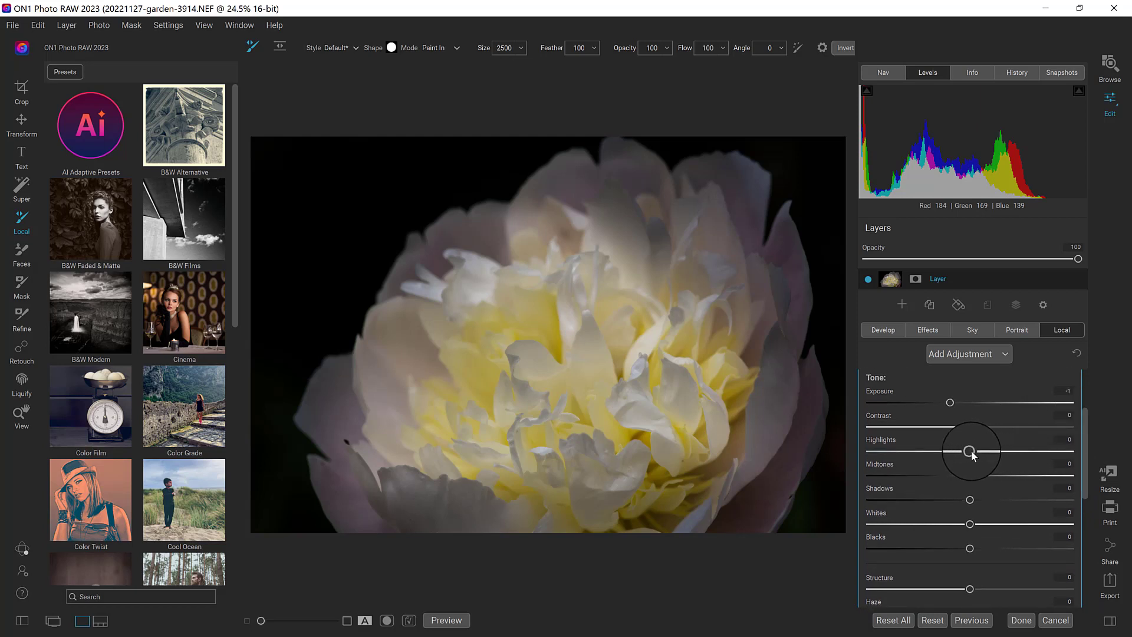
left_click_drag(970, 450, 992, 452)
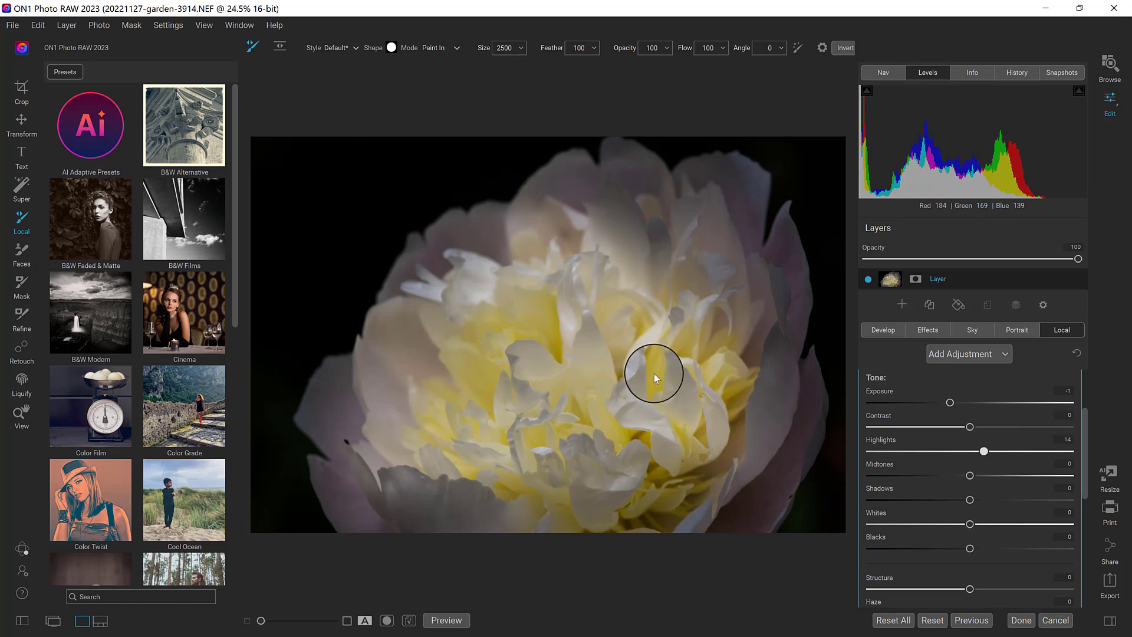
- Paint the new adjustment over the flower's central petals and set its Exposure to 0.05
mouse_move(652, 380)
left_mouse_down()
mouse_move(613, 318)
mouse_move(605, 354)
mouse_move(622, 377)
mouse_move(611, 390)
mouse_move(585, 316)
mouse_move(559, 314)
mouse_move(505, 349)
mouse_move(477, 409)
mouse_move(497, 356)
mouse_move(464, 424)
mouse_move(483, 434)
mouse_move(502, 424)
mouse_move(517, 438)
mouse_move(591, 417)
left_mouse_up()
mouse_move(633, 294)
left_mouse_down()
mouse_move(519, 288)
mouse_move(483, 310)
left_mouse_up()
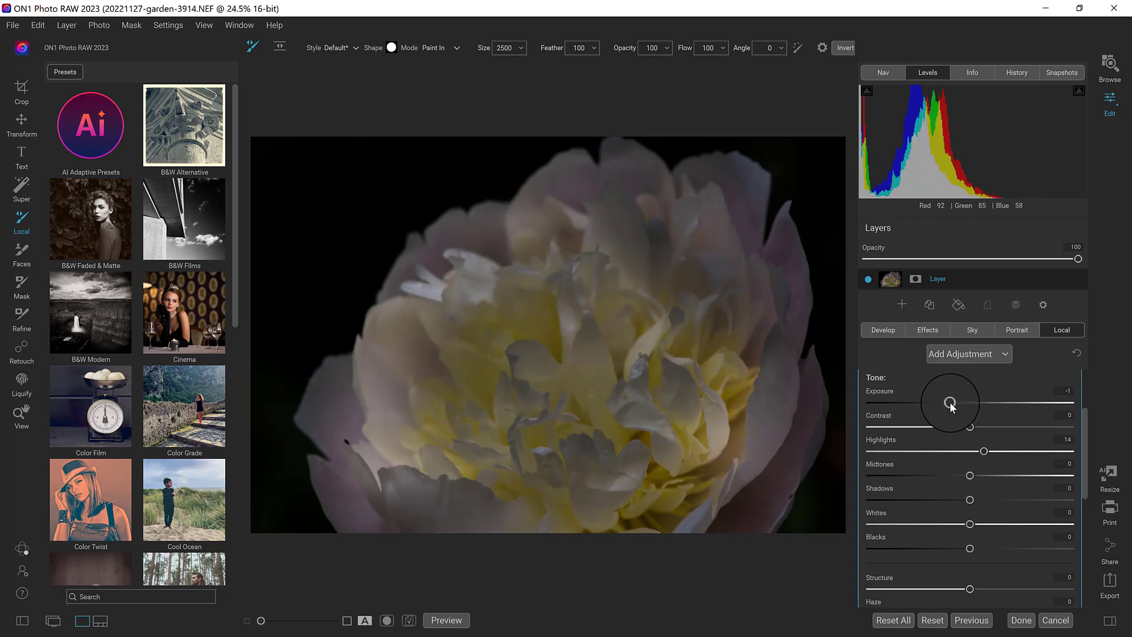
left_click_drag(950, 402, 987, 398)
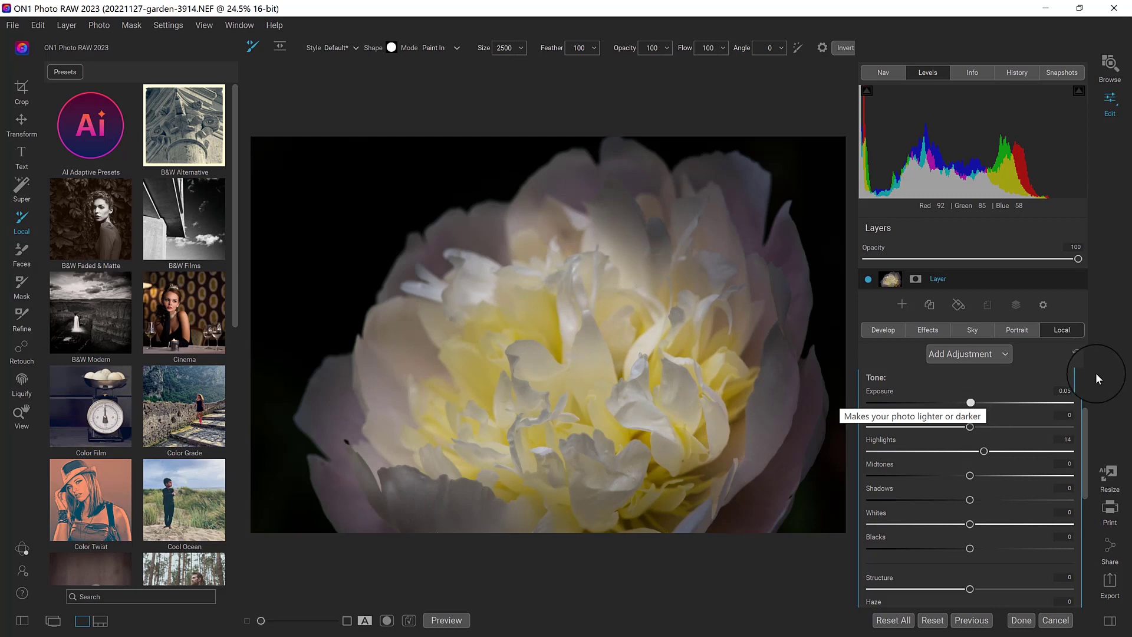
- Switch the flower-centre adjustment off and on to compare the photo with and without it
scroll(1083, 434, "up", 3)
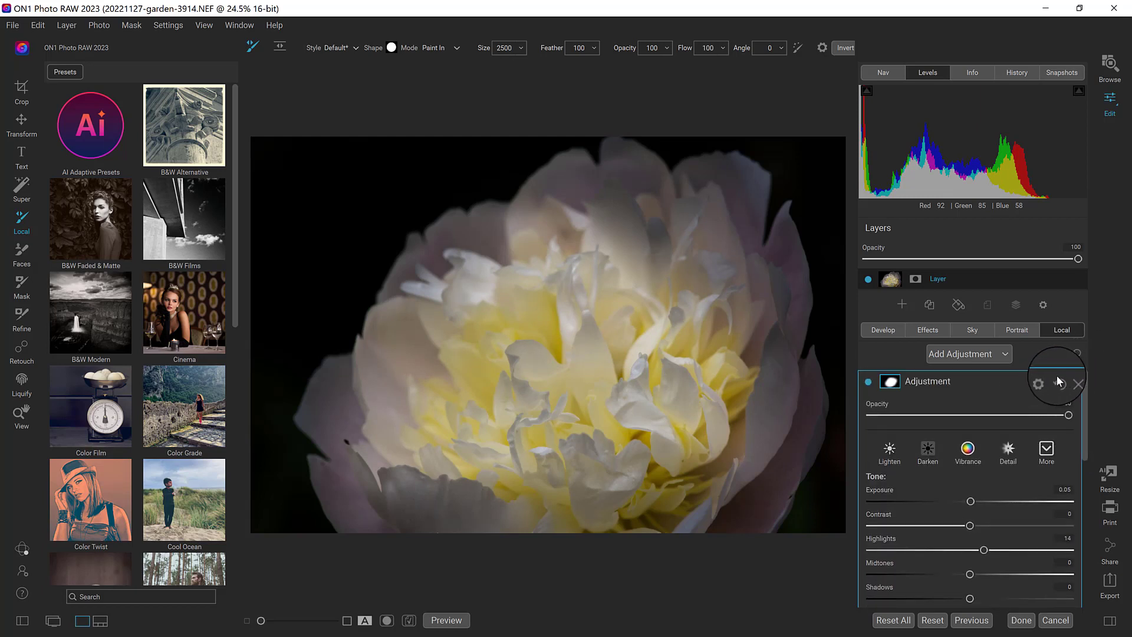
left_click(868, 383)
left_click(868, 383)
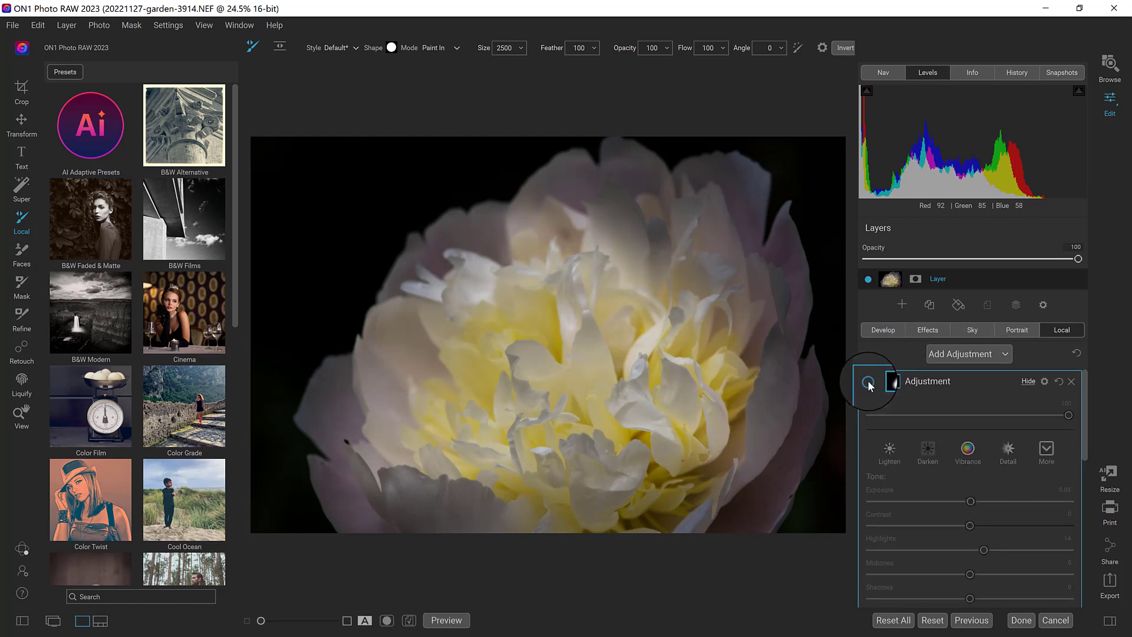
left_click(868, 381)
left_click(868, 381)
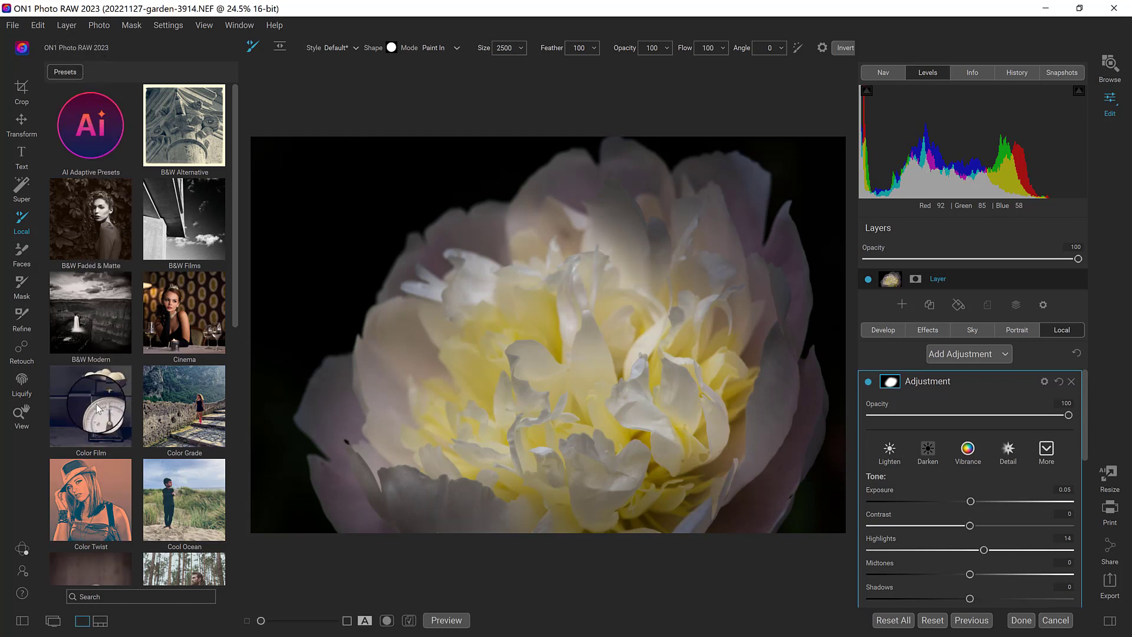
- Try the Color Film preset CF1 - Agfa CT Precisa and replace it with CF15 - Fujifilm Velvia 50, faded to 97
left_click(98, 424)
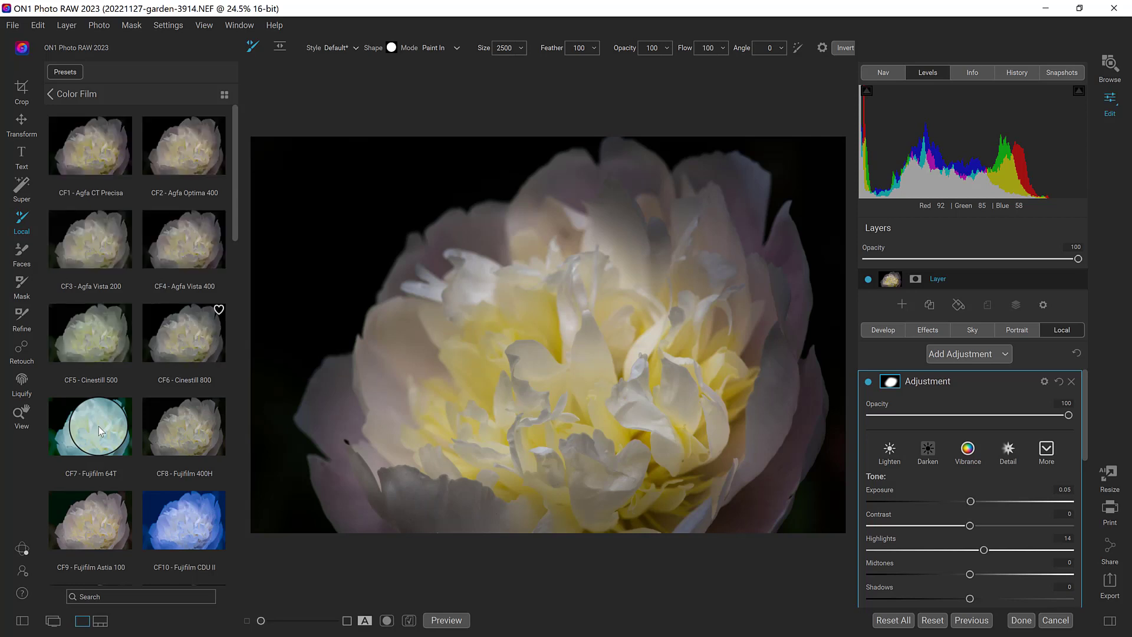
left_click(90, 161)
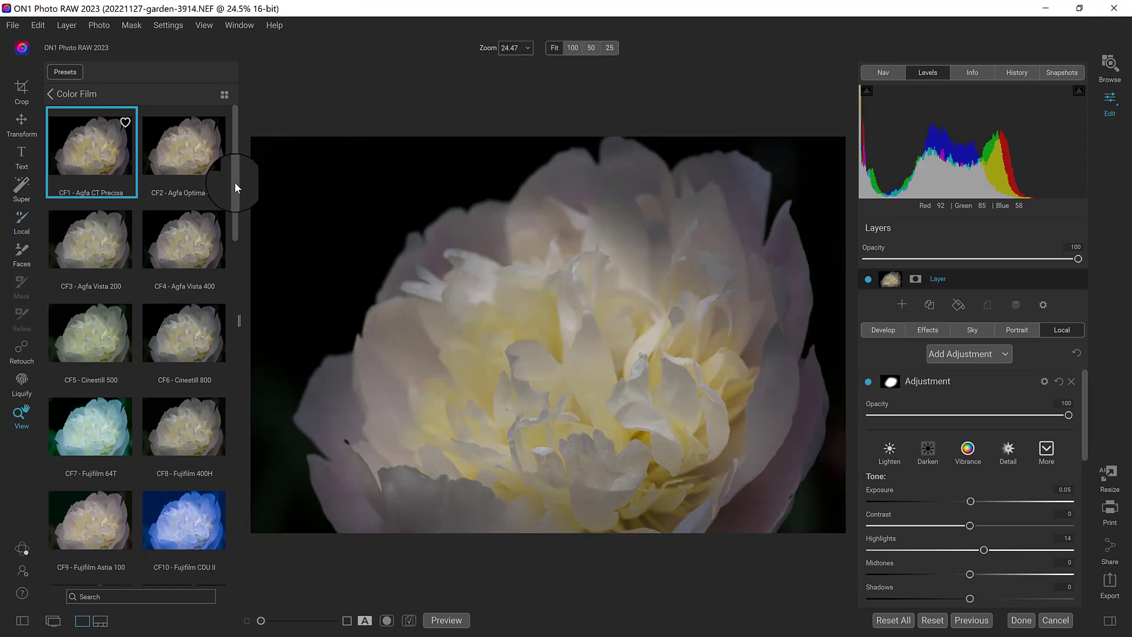
left_click_drag(232, 198, 252, 320)
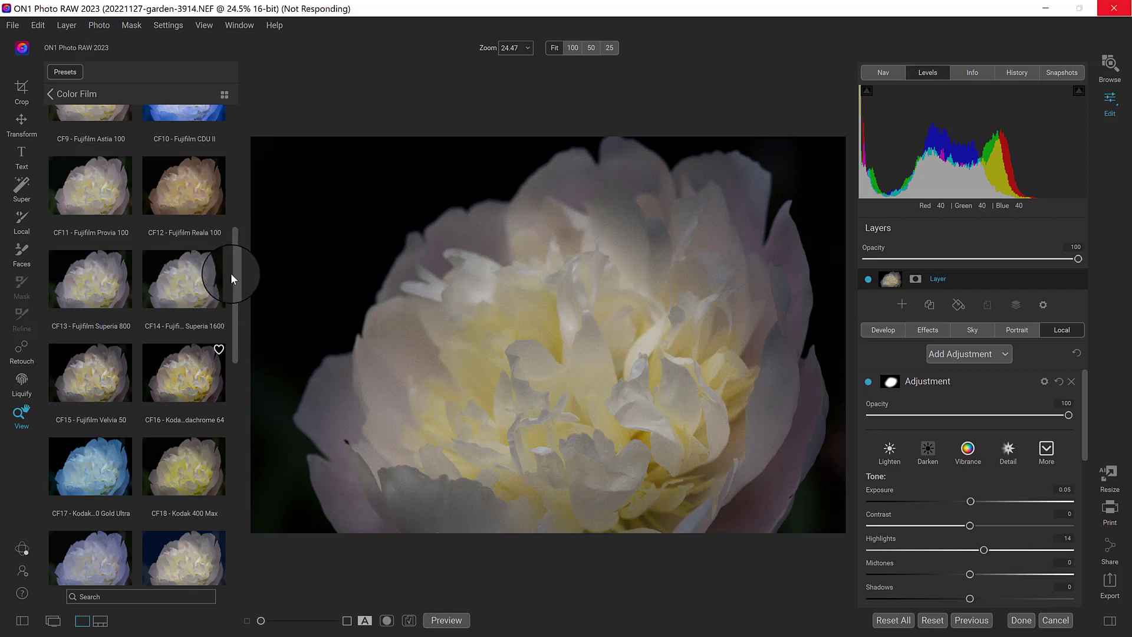
scroll(87, 376, "up", 1)
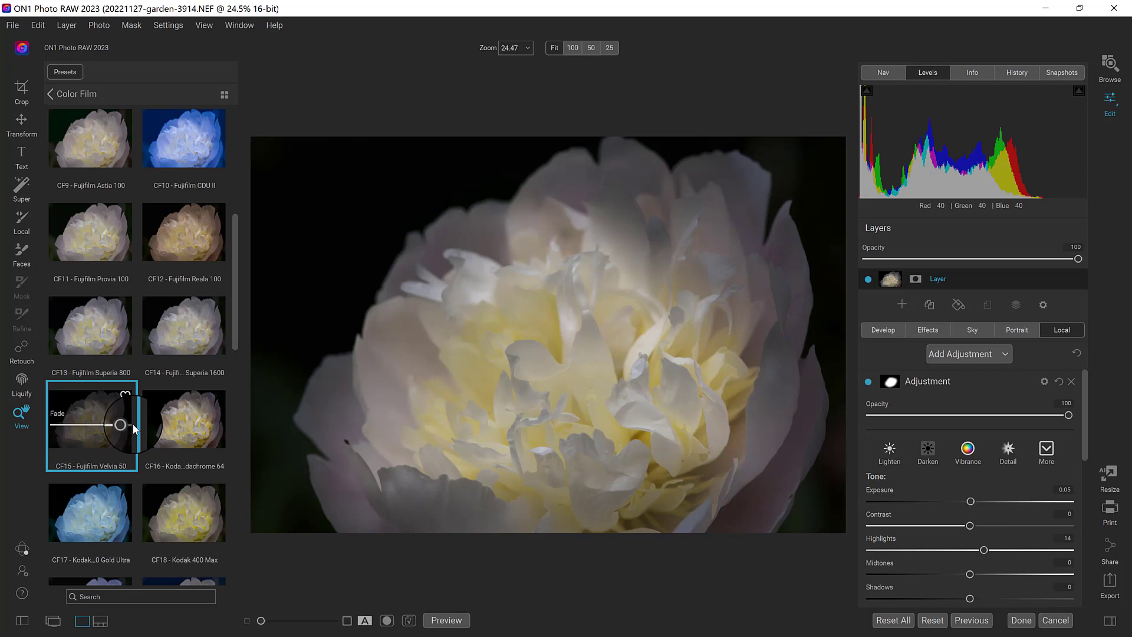
- Try a Color Adjustment filter with the Fall style and the green Saturation set to 17
left_click(937, 326)
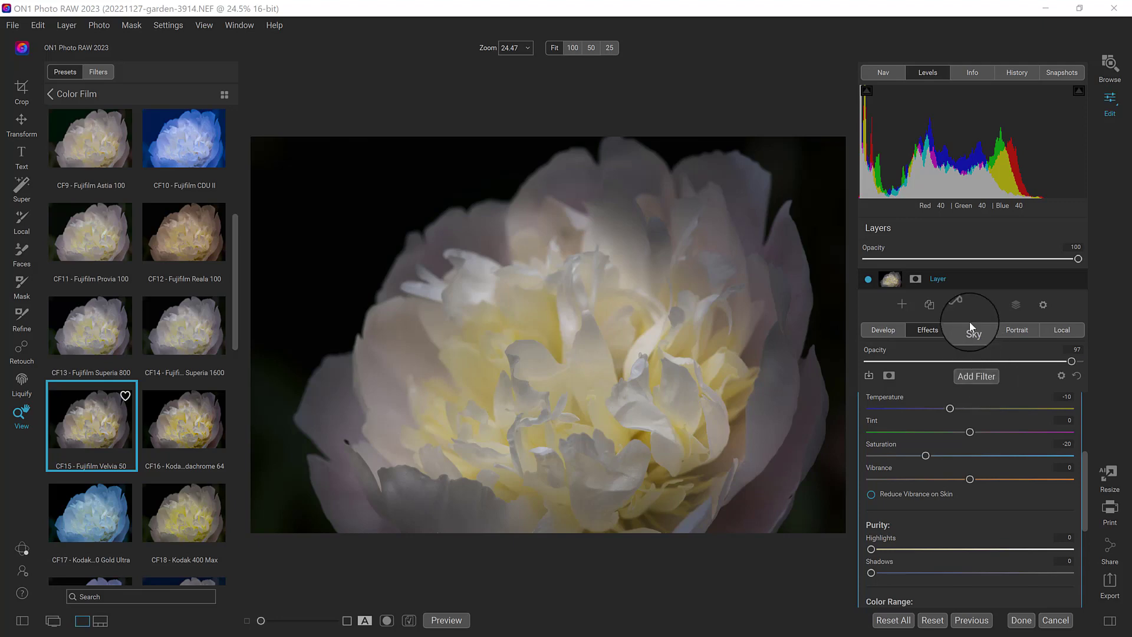
left_click(981, 373)
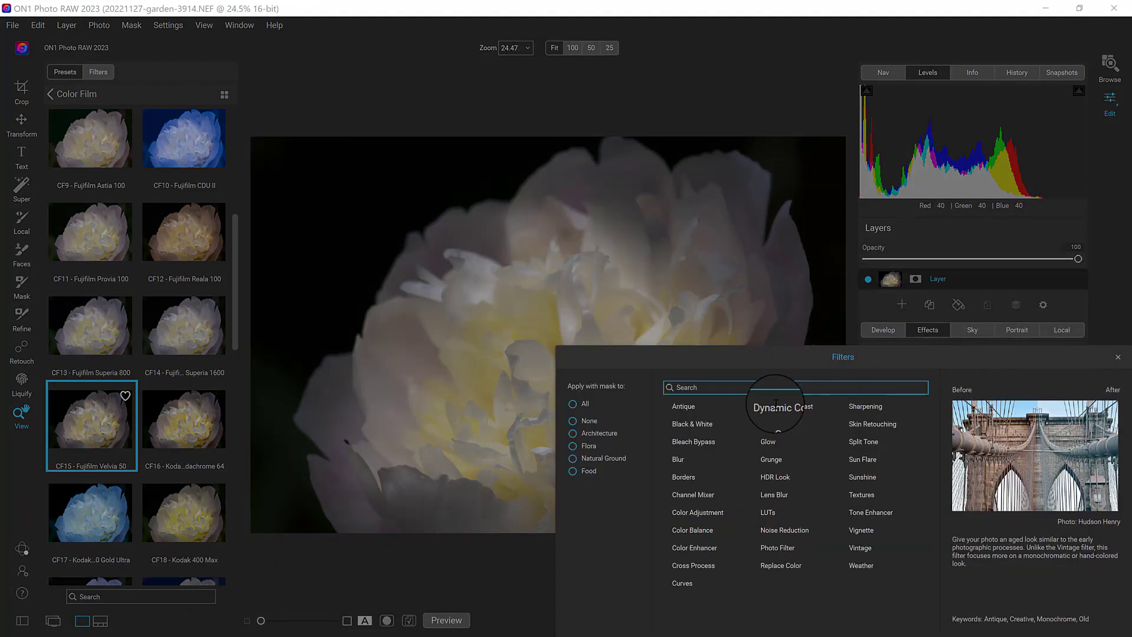
left_click(706, 512)
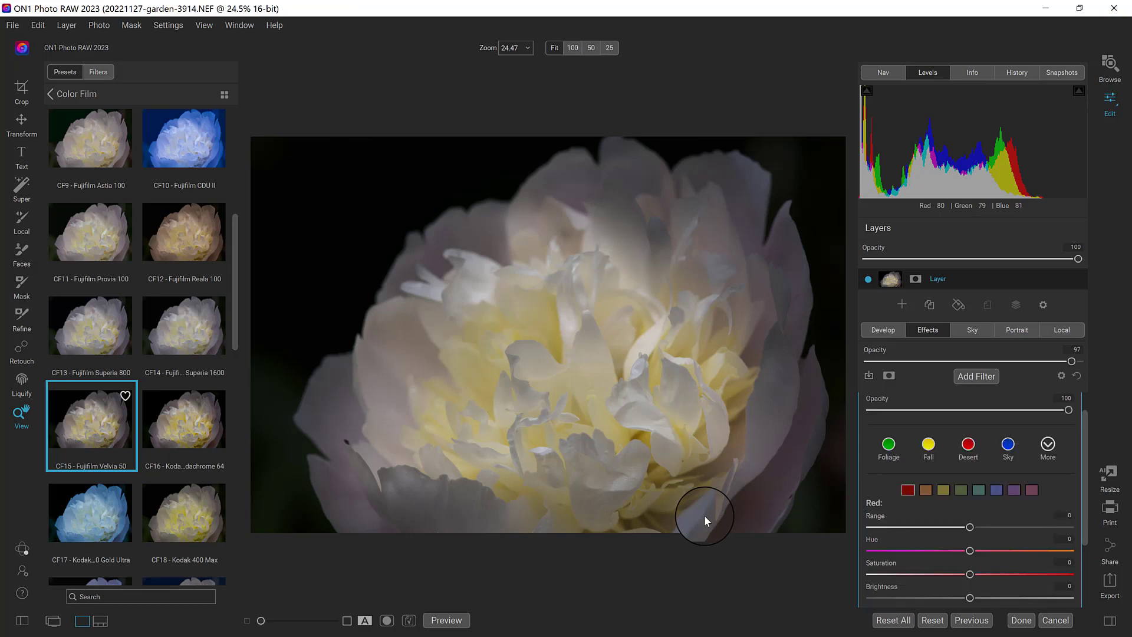
left_click(930, 445)
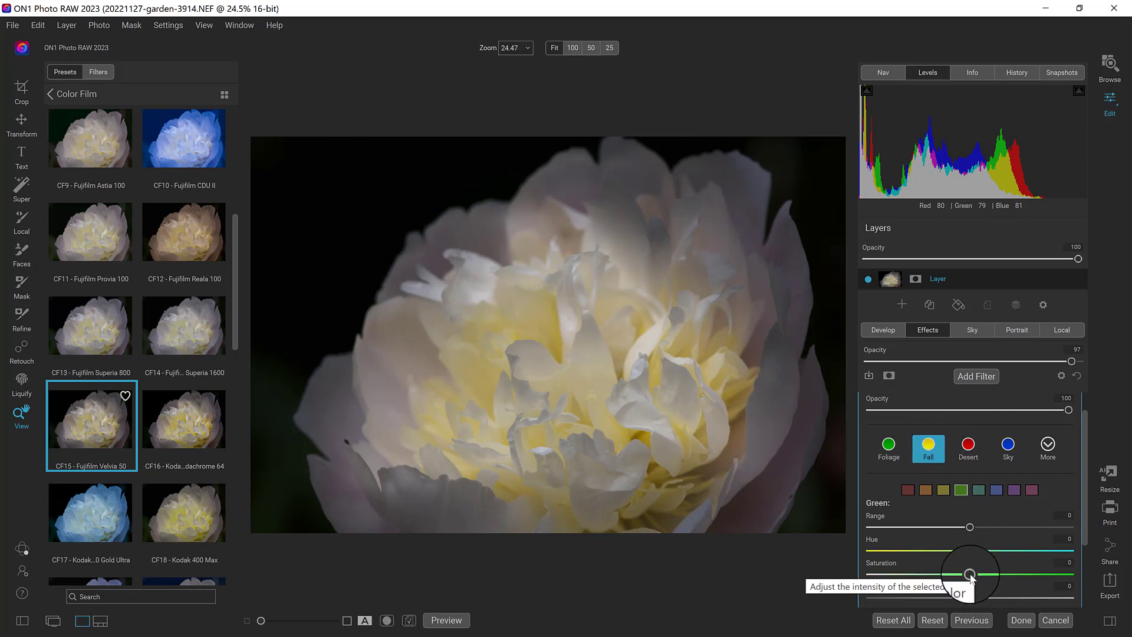
left_click_drag(967, 573, 1013, 576)
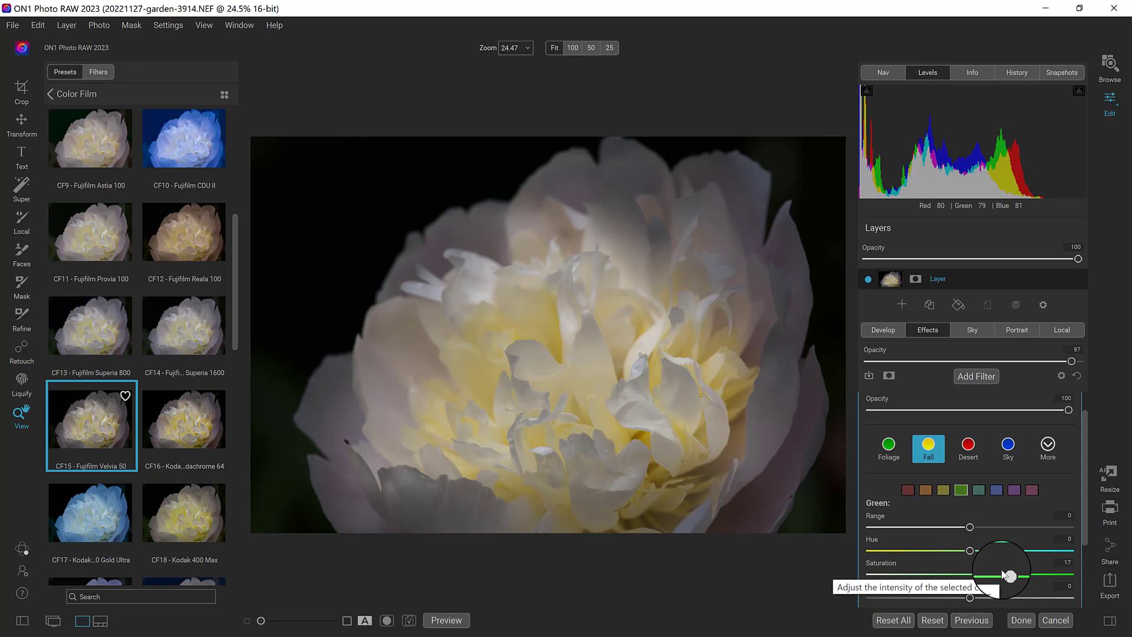
- Reapply the Fall style and compare the settings of its yellow and green colour ranges
left_click(944, 489)
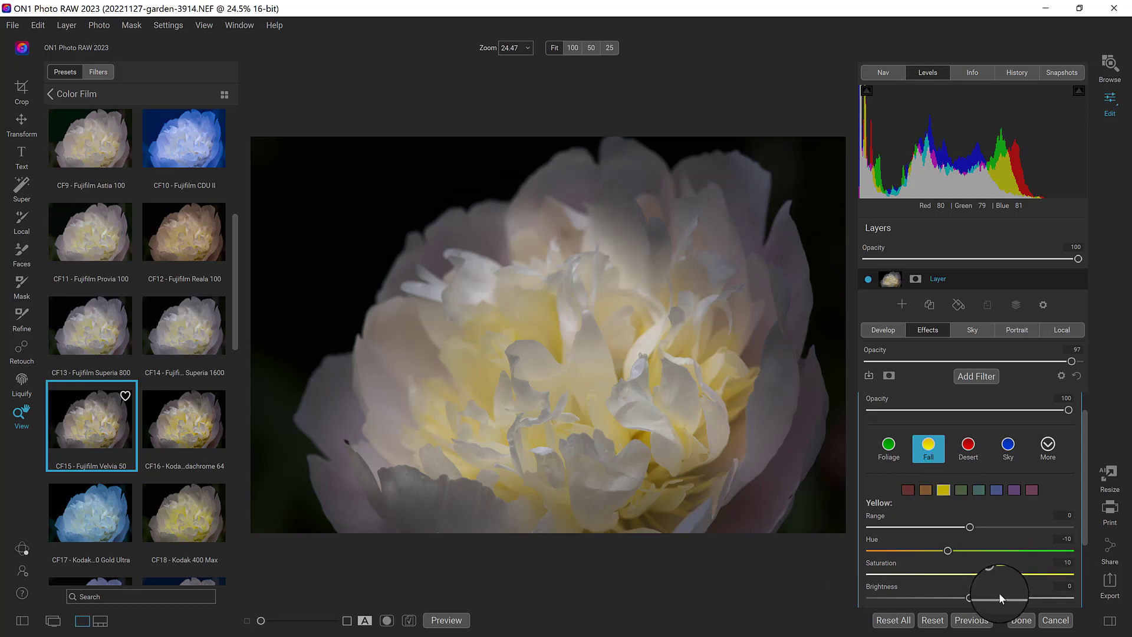
left_click(928, 450)
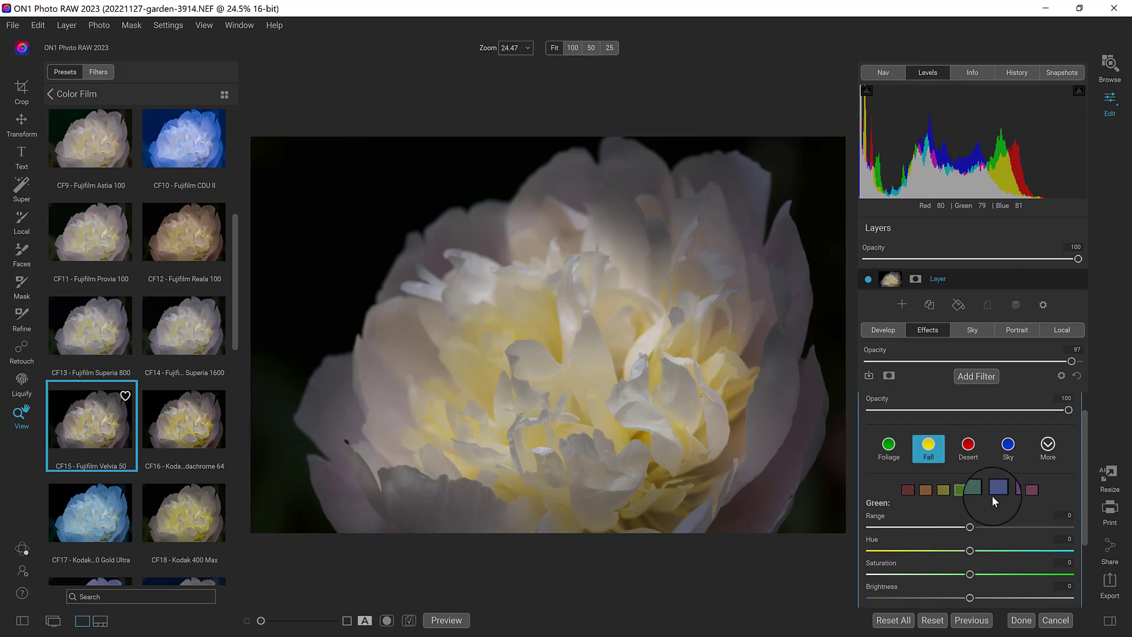
left_click(946, 489)
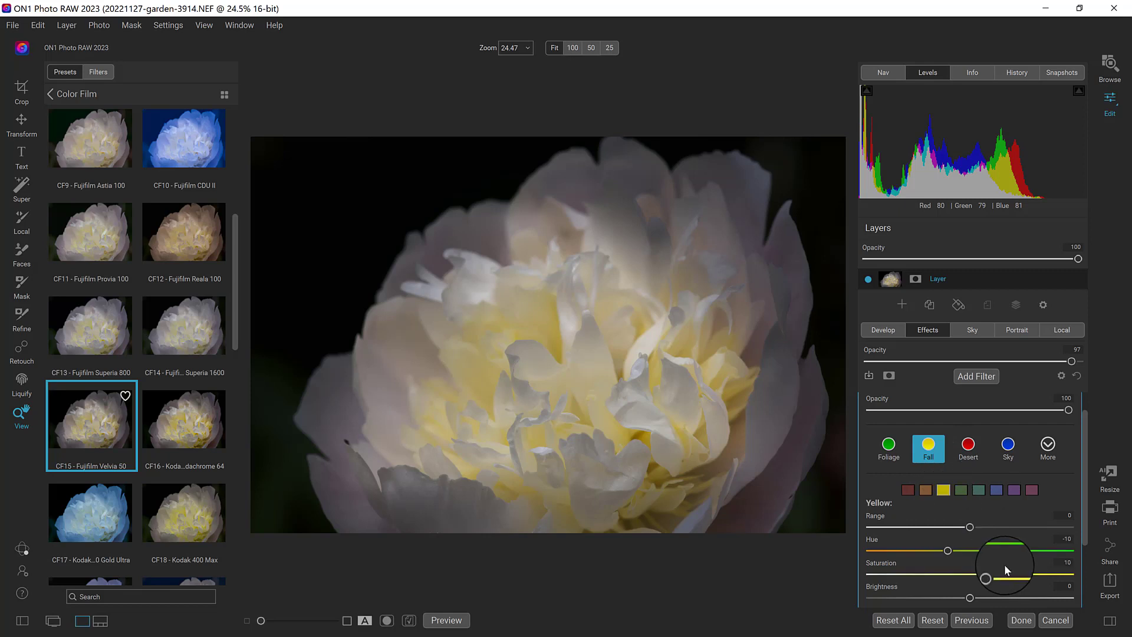
left_click(937, 475)
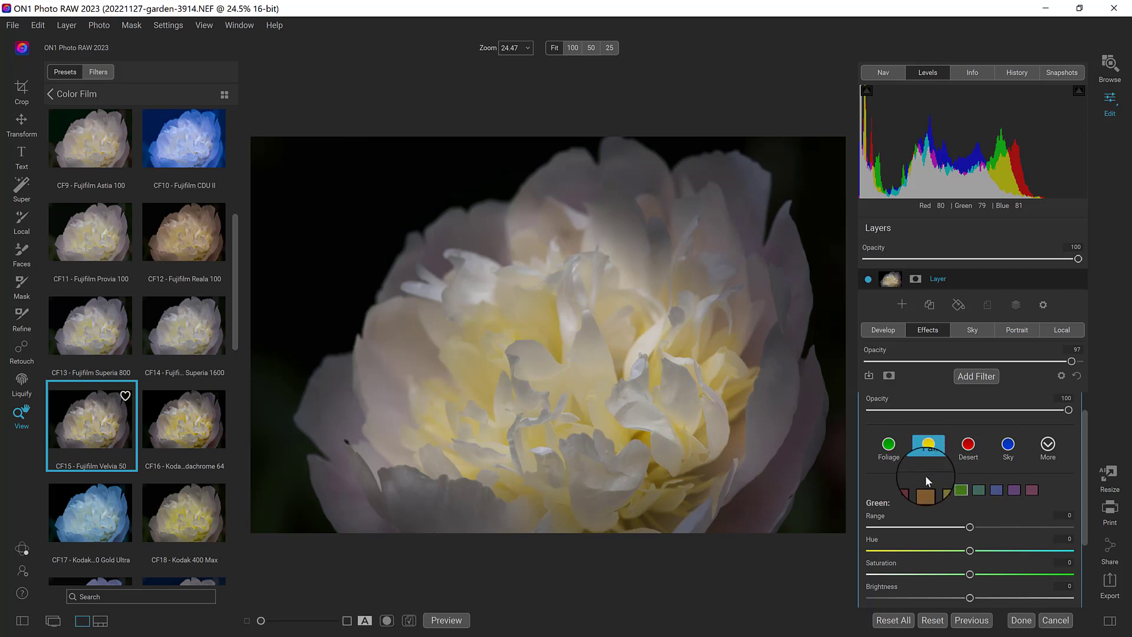
left_click(943, 490)
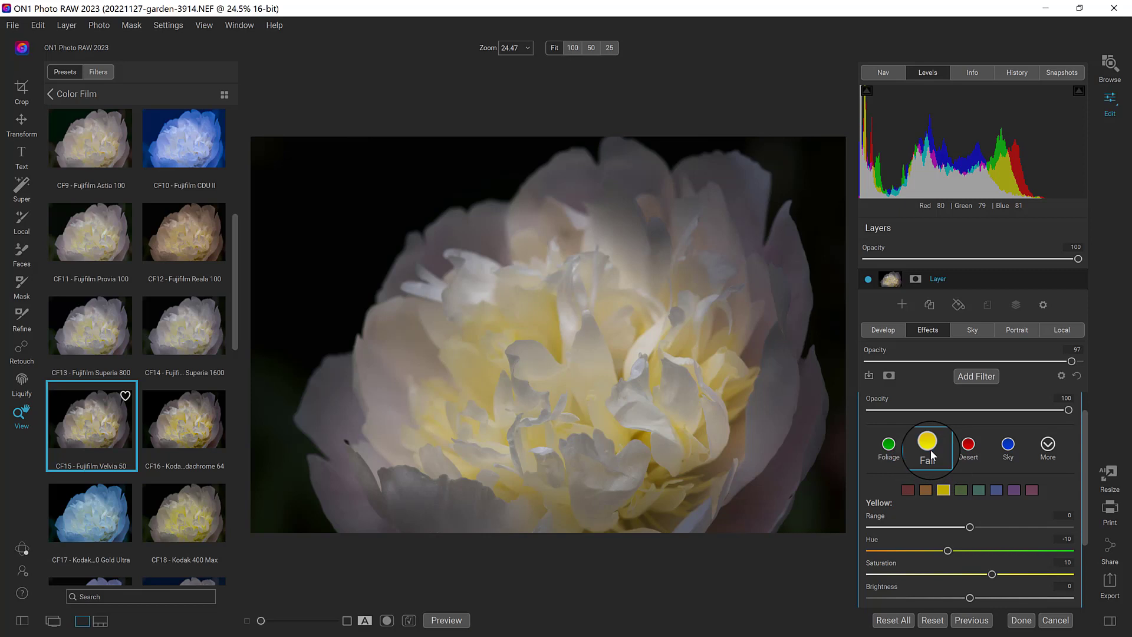
left_click(961, 490)
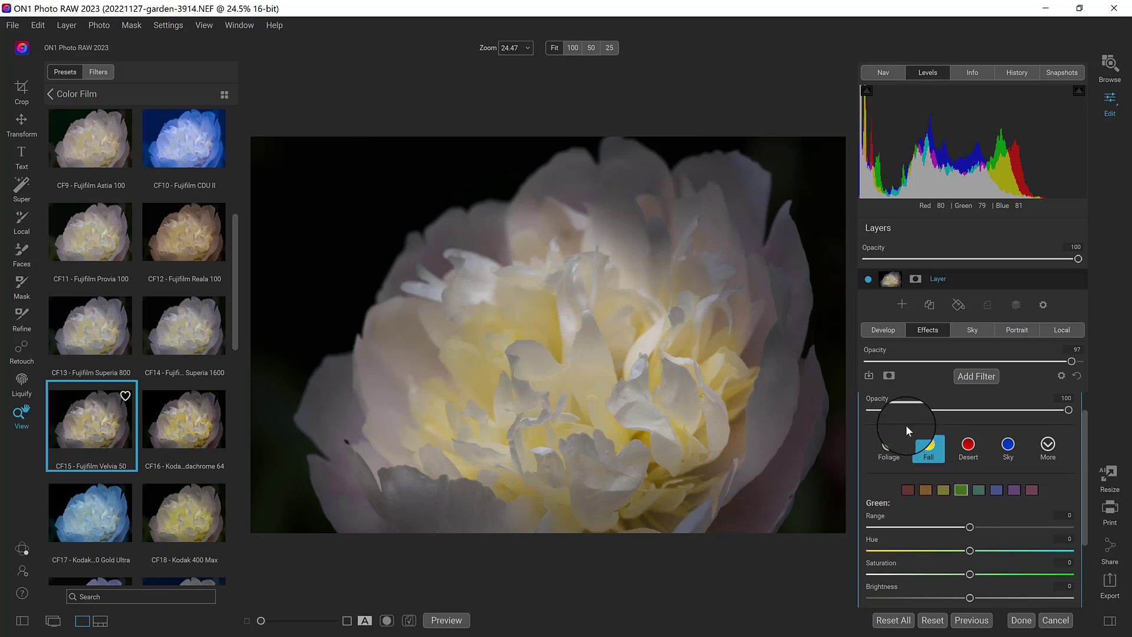
- Delete the Color Adjustment, Color Enhancer and Tone Enhancer filters, keeping only Film Grain
scroll(1084, 419, "up", 1)
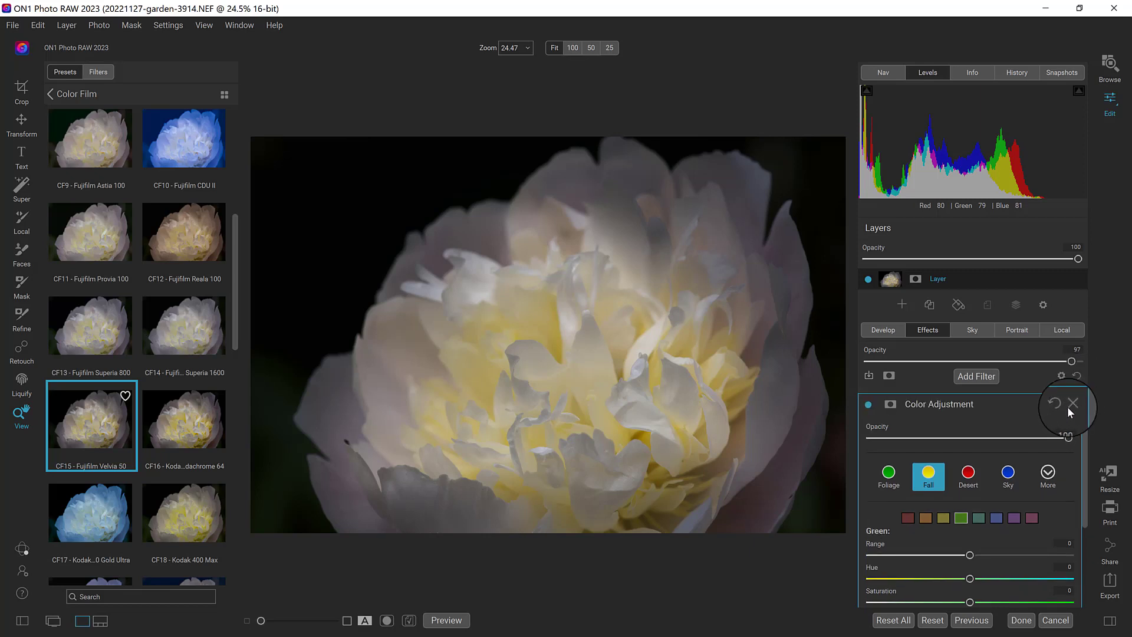
left_click(1069, 405)
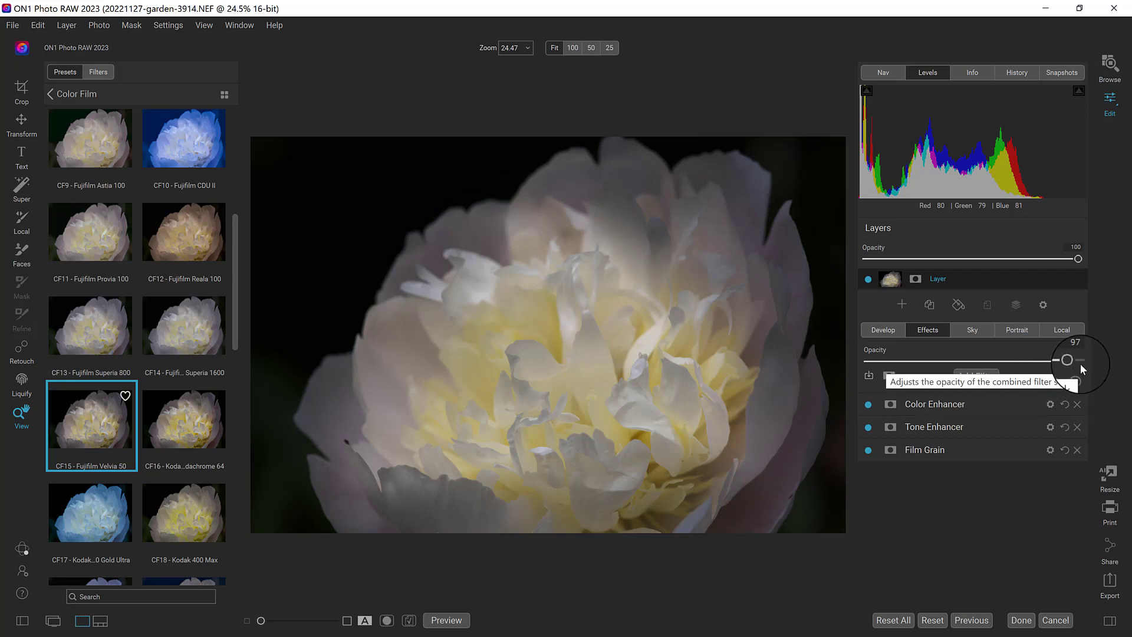
left_click(1077, 406)
left_click(1077, 404)
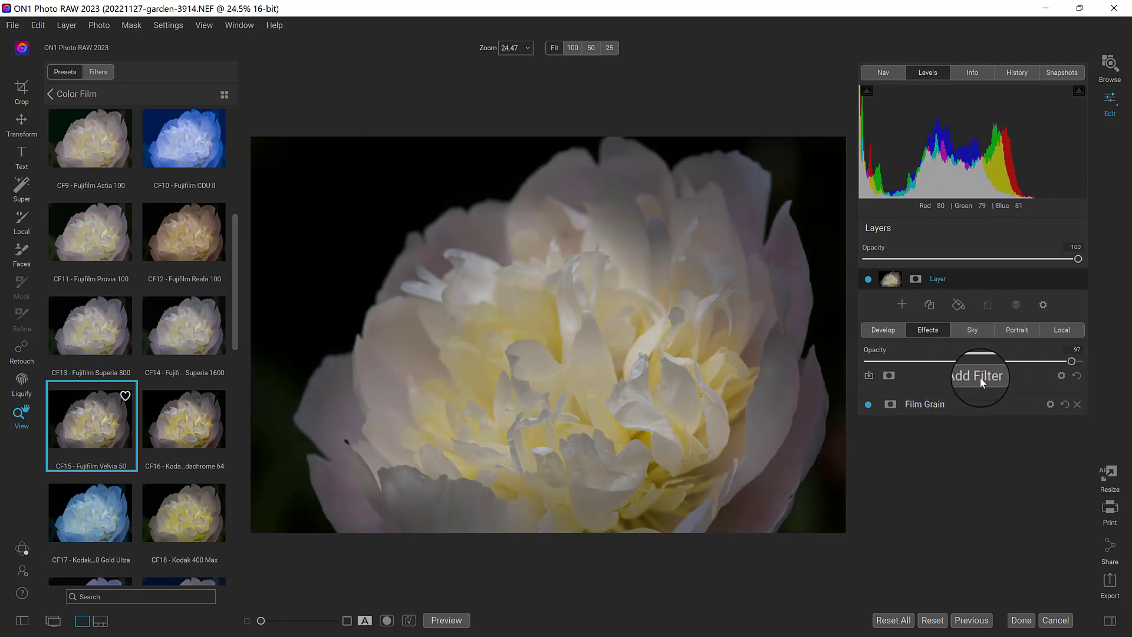
- Add a fresh Color Adjustment filter and set the yellow range's Saturation to 18
left_click(980, 376)
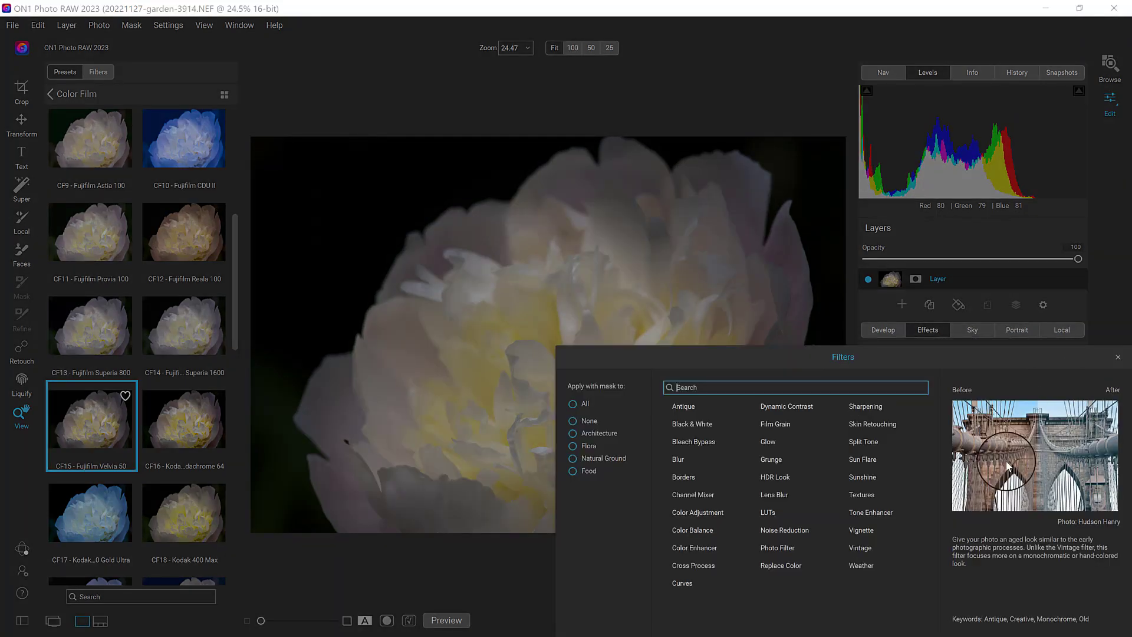
left_click(713, 511)
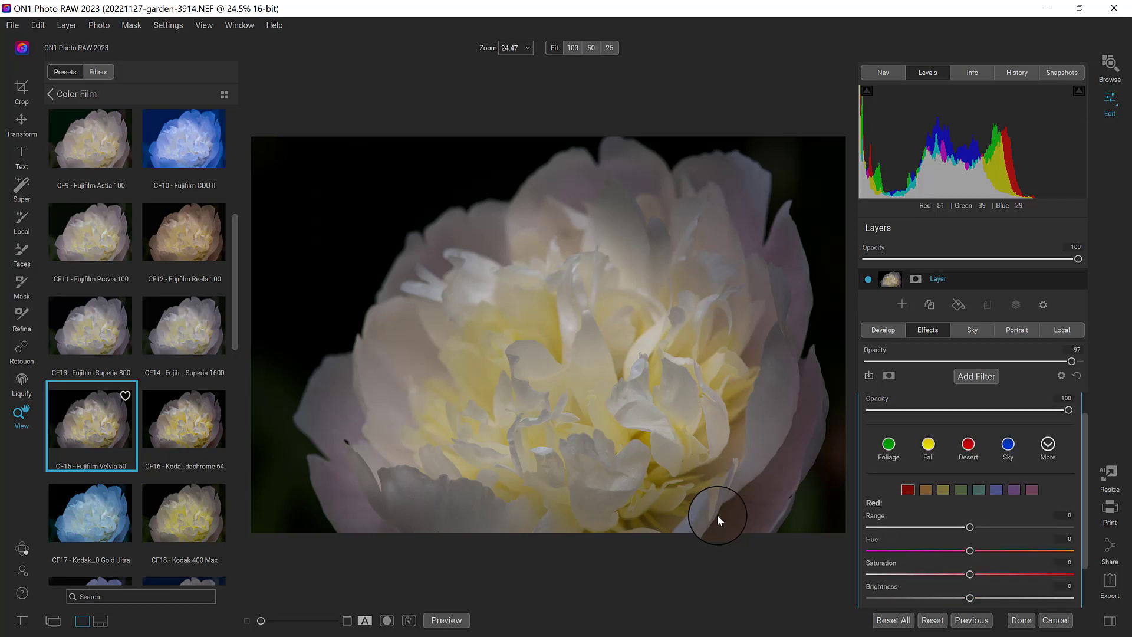
left_click(944, 490)
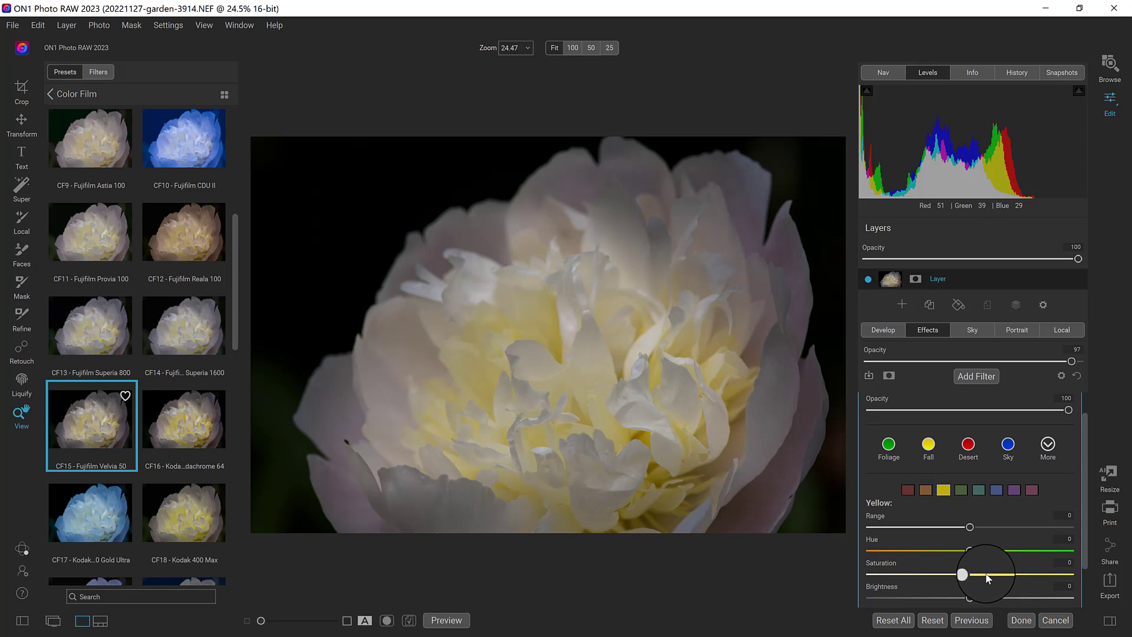
left_click_drag(988, 577, 1010, 575)
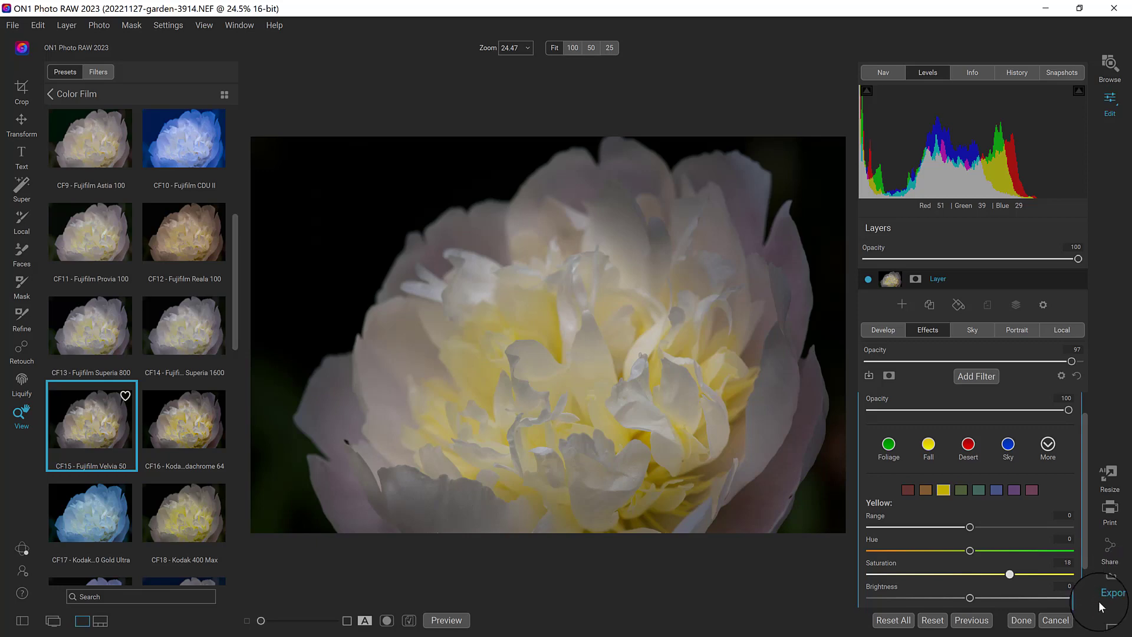
- Export the photo as a quality 90 JPEG to the ExportJPG subfolder and locate the original NEF in the on1-images folder
left_click(1109, 584)
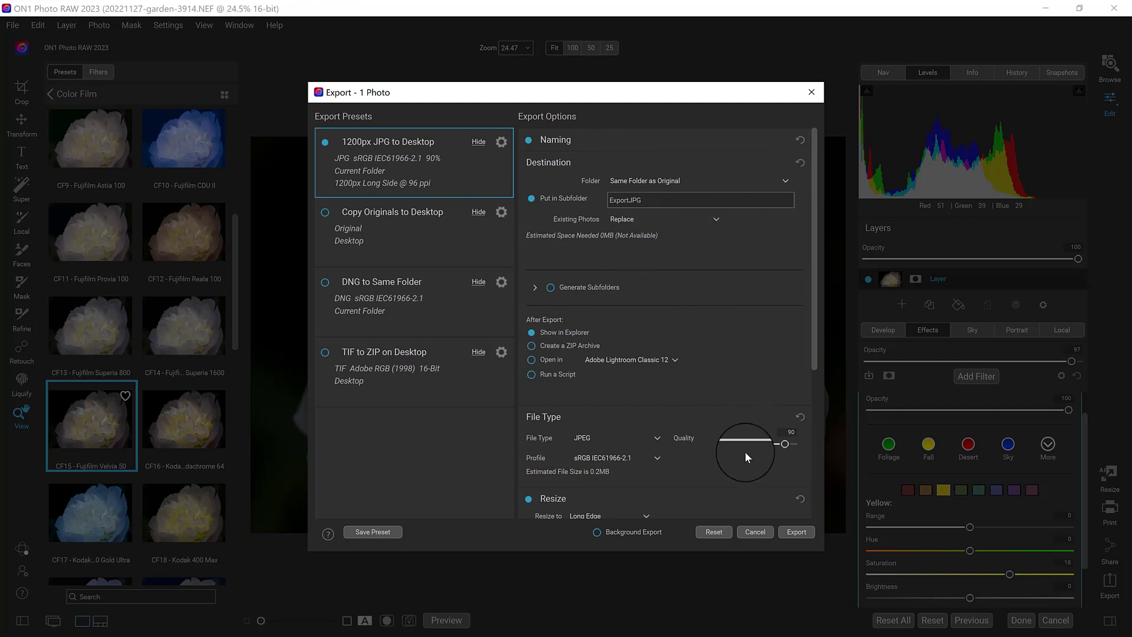
left_click(797, 532)
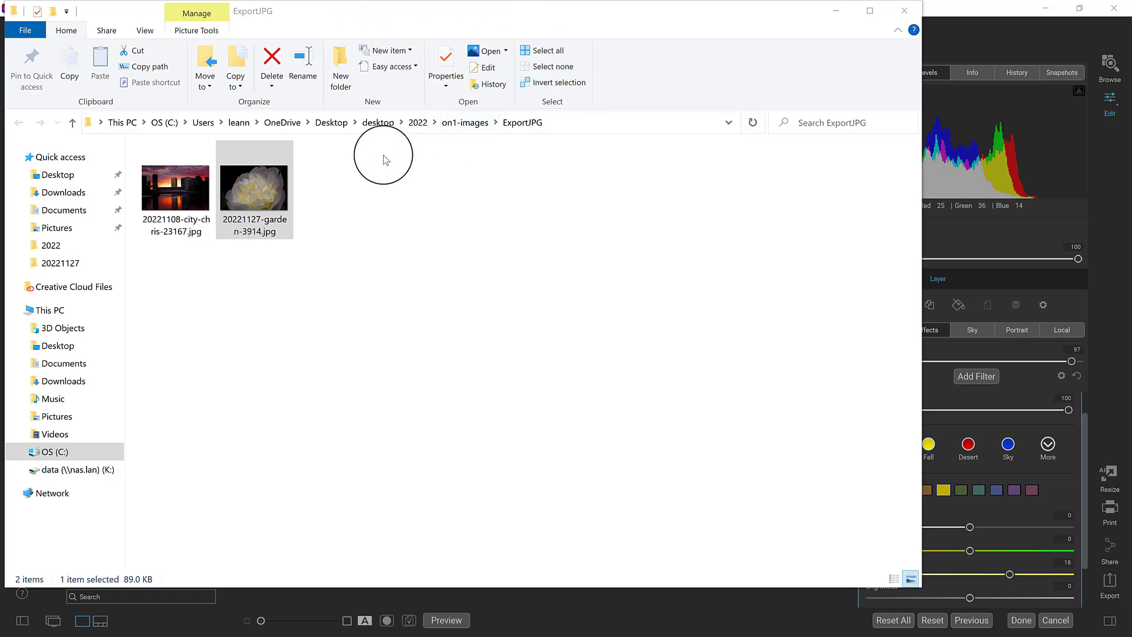
left_click(466, 122)
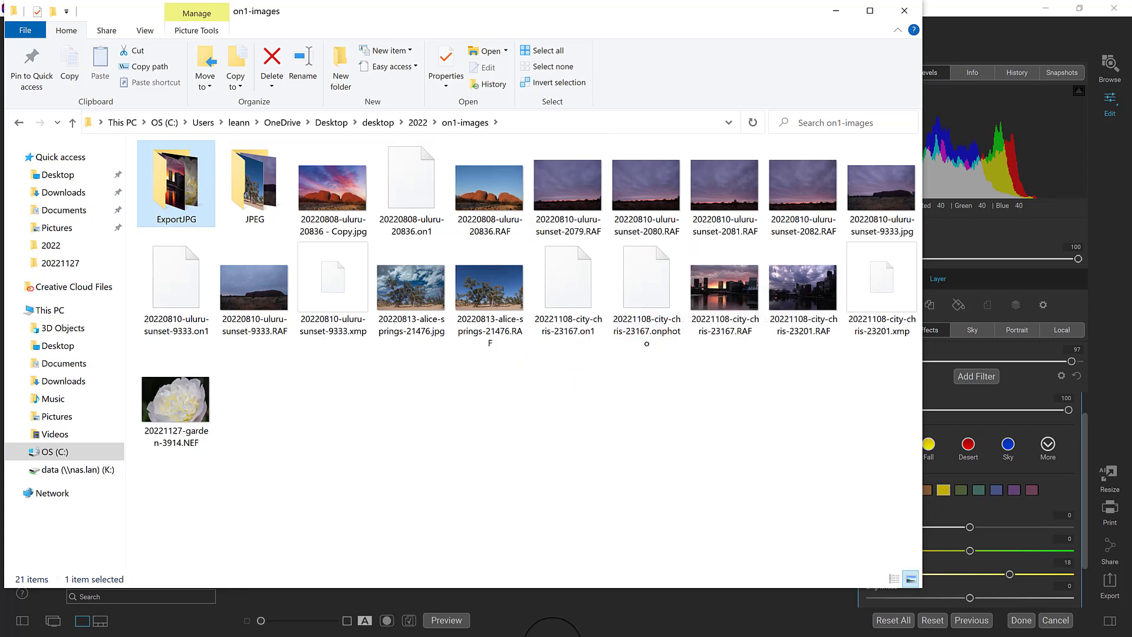
left_click_drag(189, 407, 180, 206)
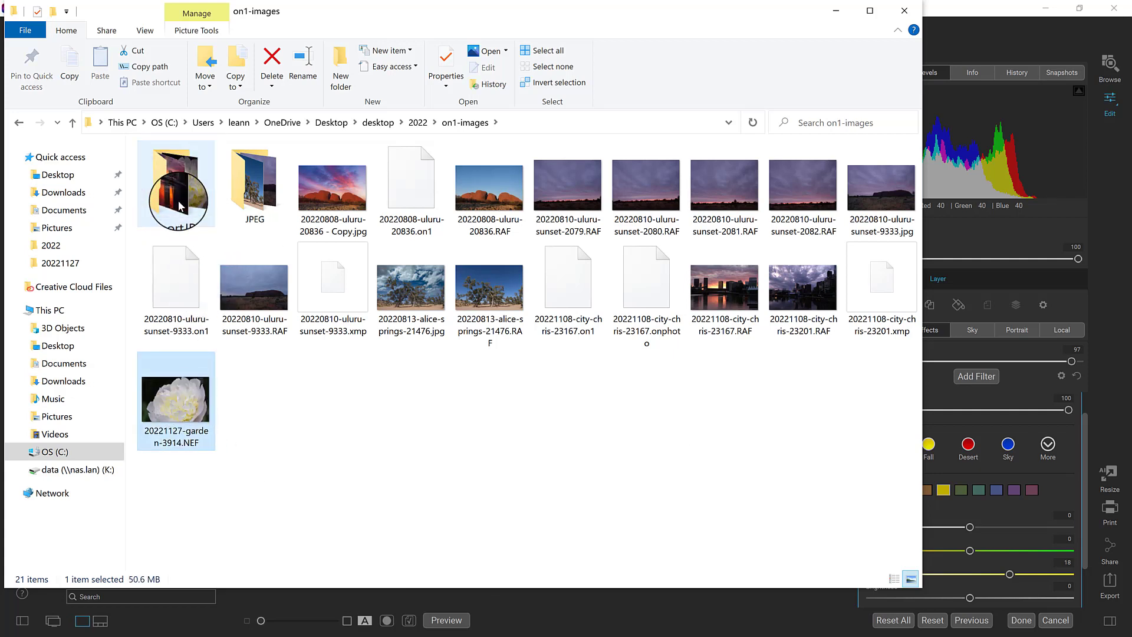
- Open 20221127-garden-3914.NEF from the ExportJPG folder in the Photos viewer
double_click(180, 206)
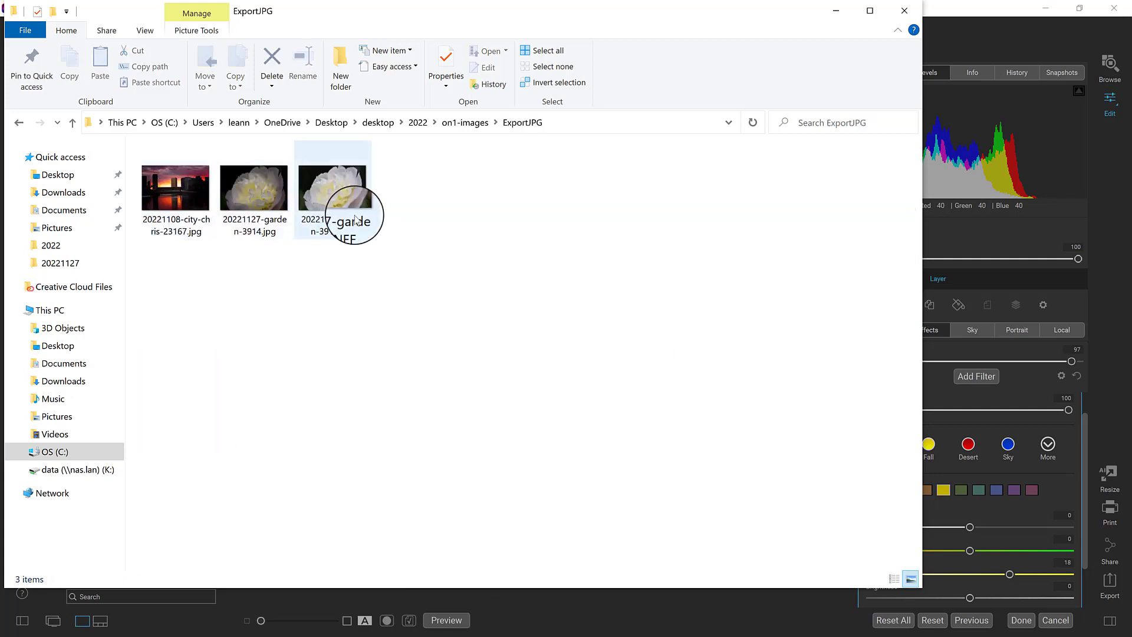
left_click(324, 200)
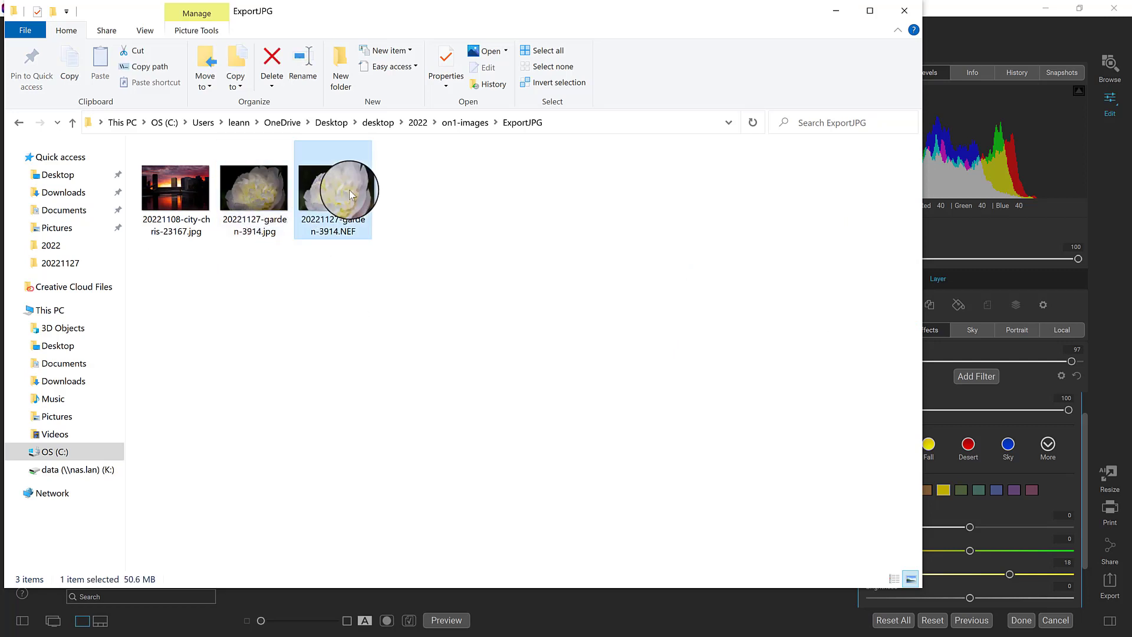
double_click(351, 195)
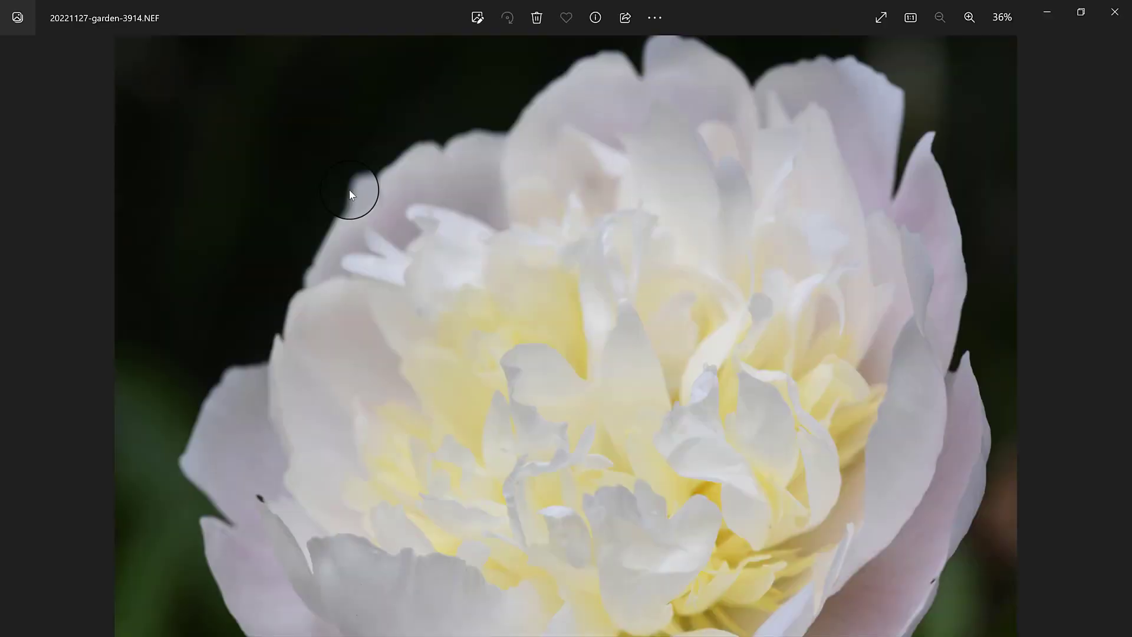
- View the exported 20221127-garden-3914.jpg and enlarge it to examine the finished edit
key("Left")
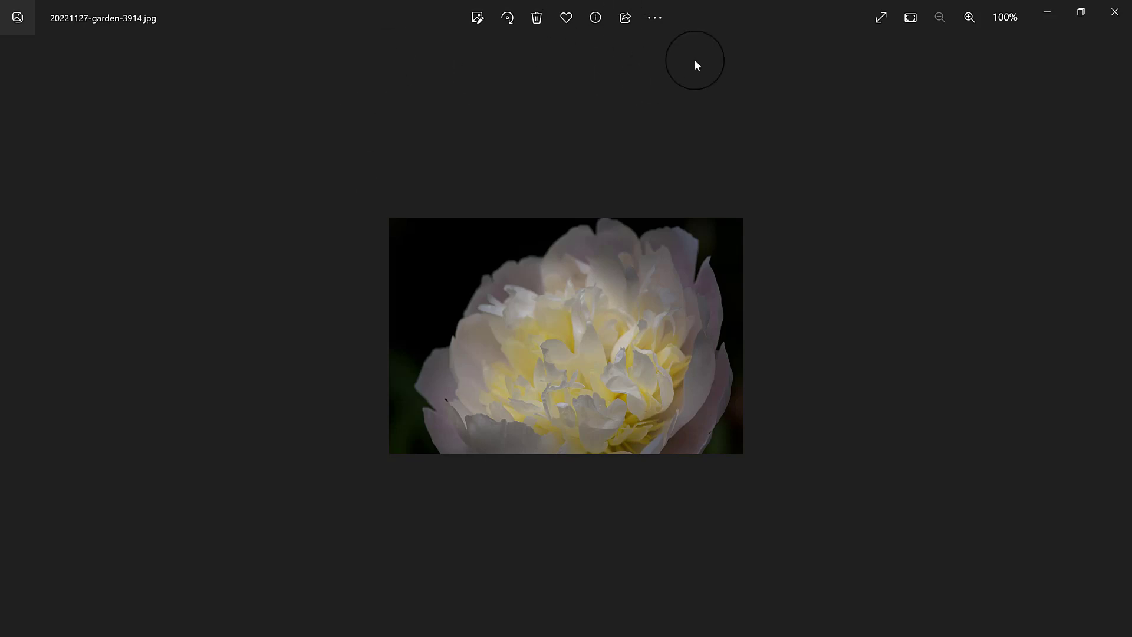
left_click(884, 18)
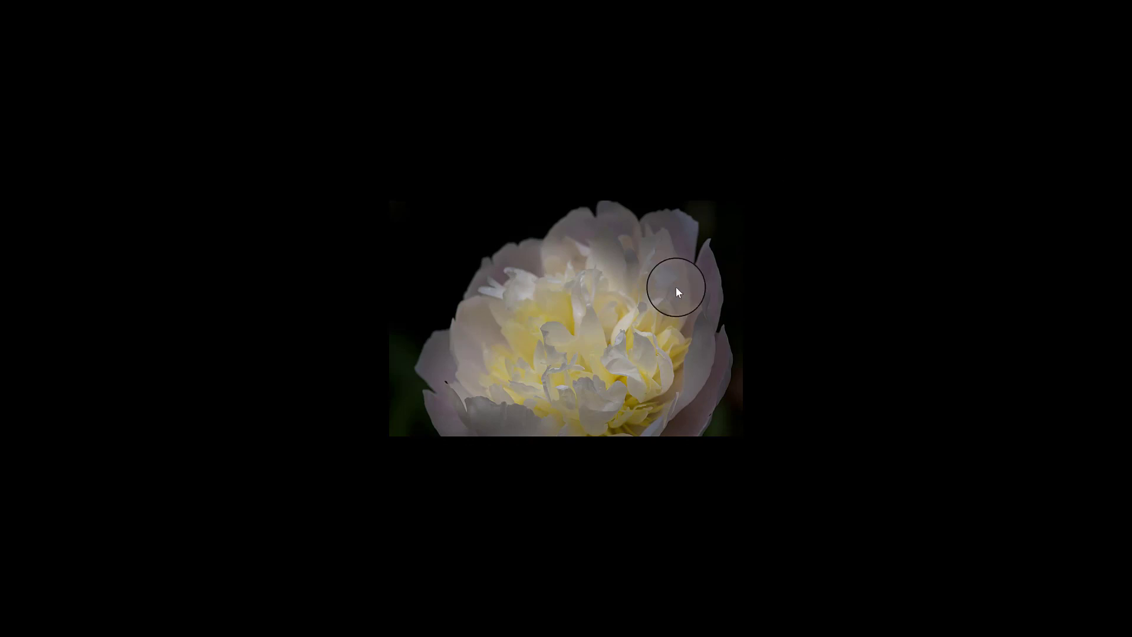
key("Escape")
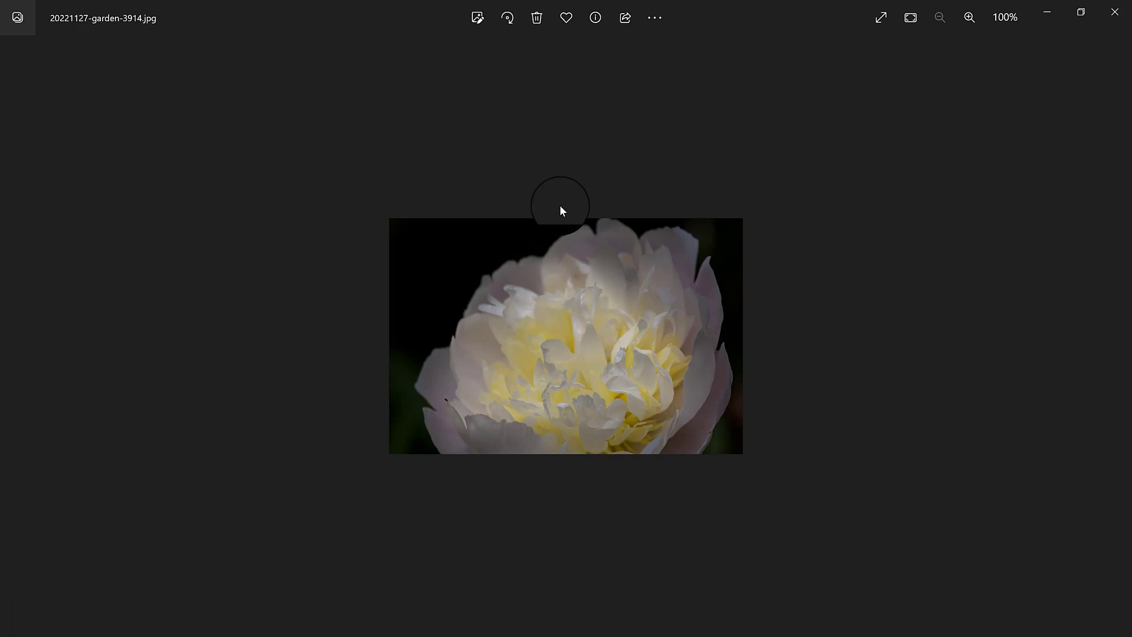
scroll(561, 206, "up", 3)
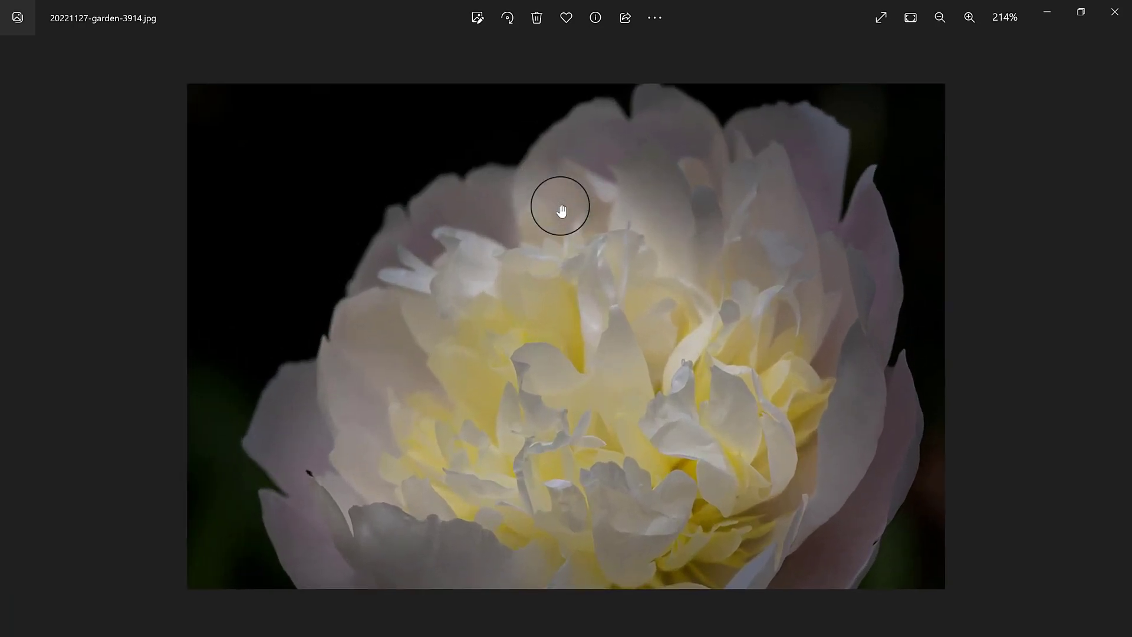
scroll(560, 206, "up", 1)
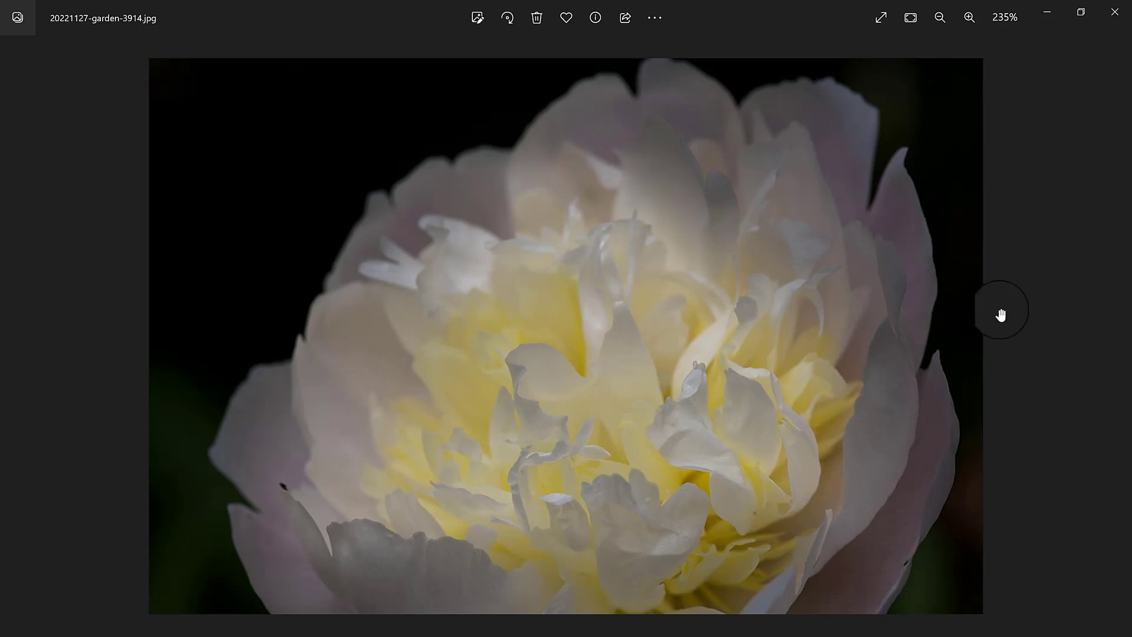
- Compare the original NEF with the exported JPEG by viewing the raw photo and returning to the enlarged edit
mouse_move(1068, 326)
left_click(1118, 336)
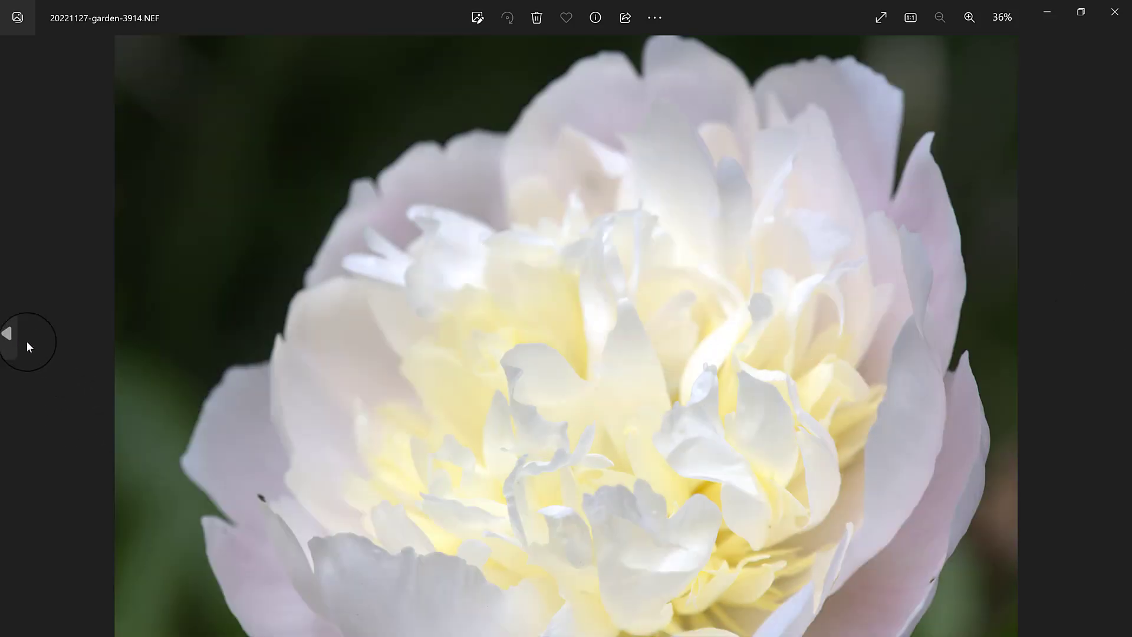
left_click(21, 338)
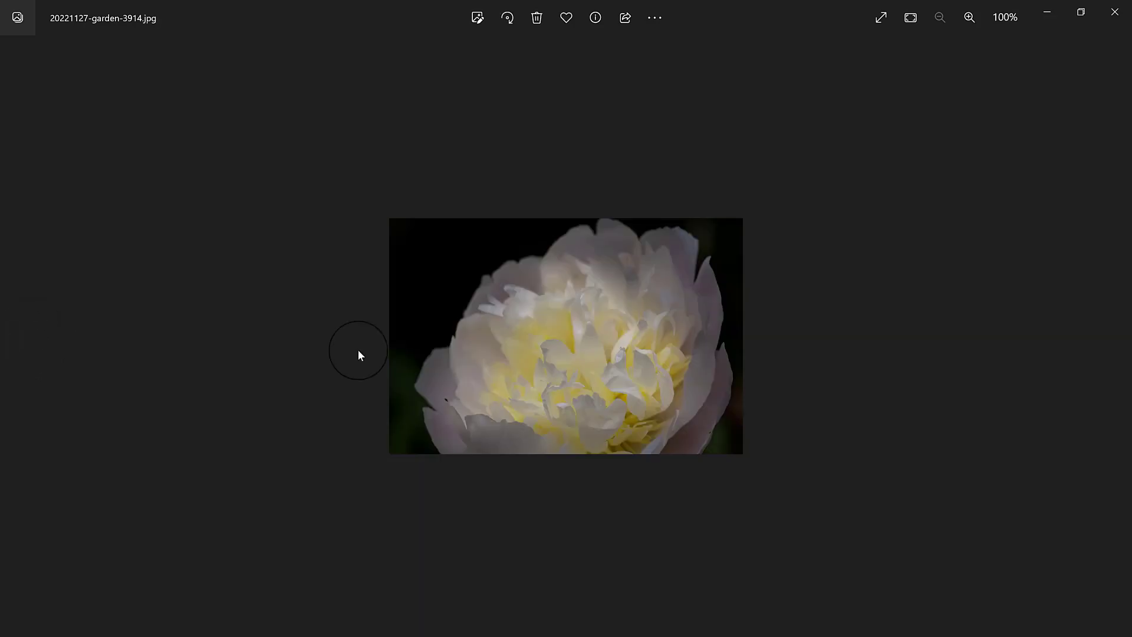
scroll(577, 319, "up", 5)
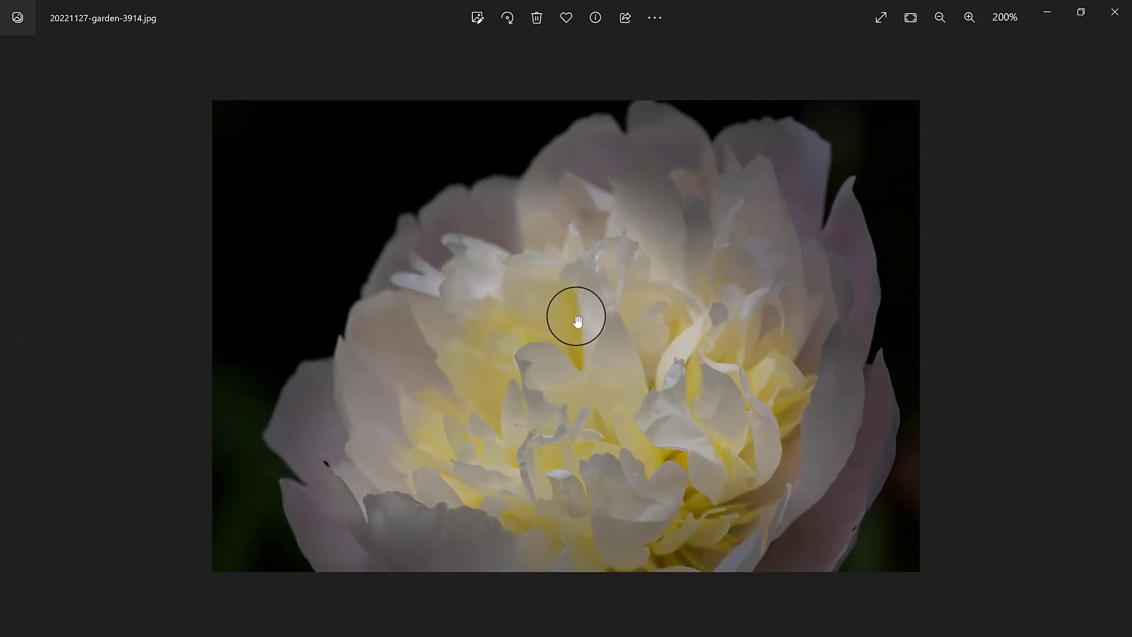